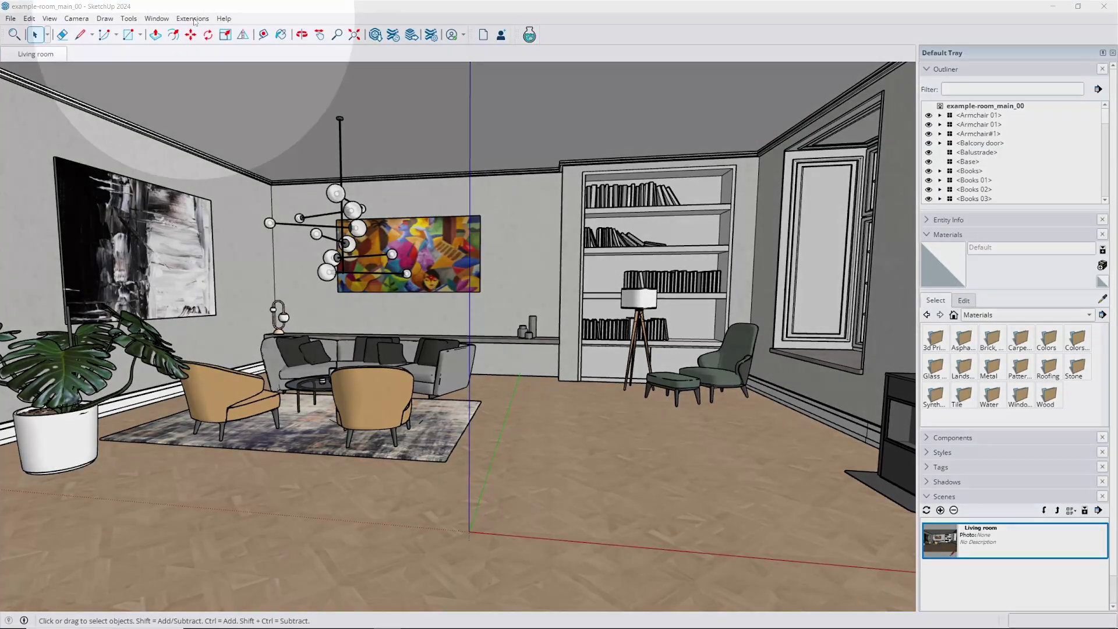
Export the living room model to the Shapespark desktop app as the scene example-room_tutorial.
{"action": "left_click", "coordinate": [194, 20]}
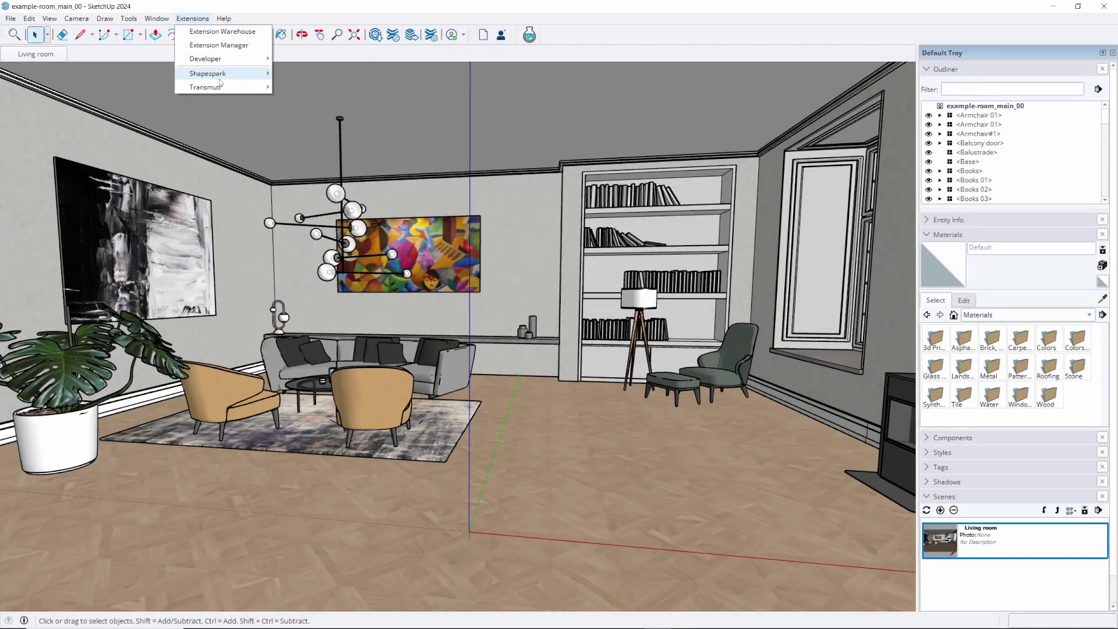
{"action": "mouse_move", "coordinate": [252, 77]}
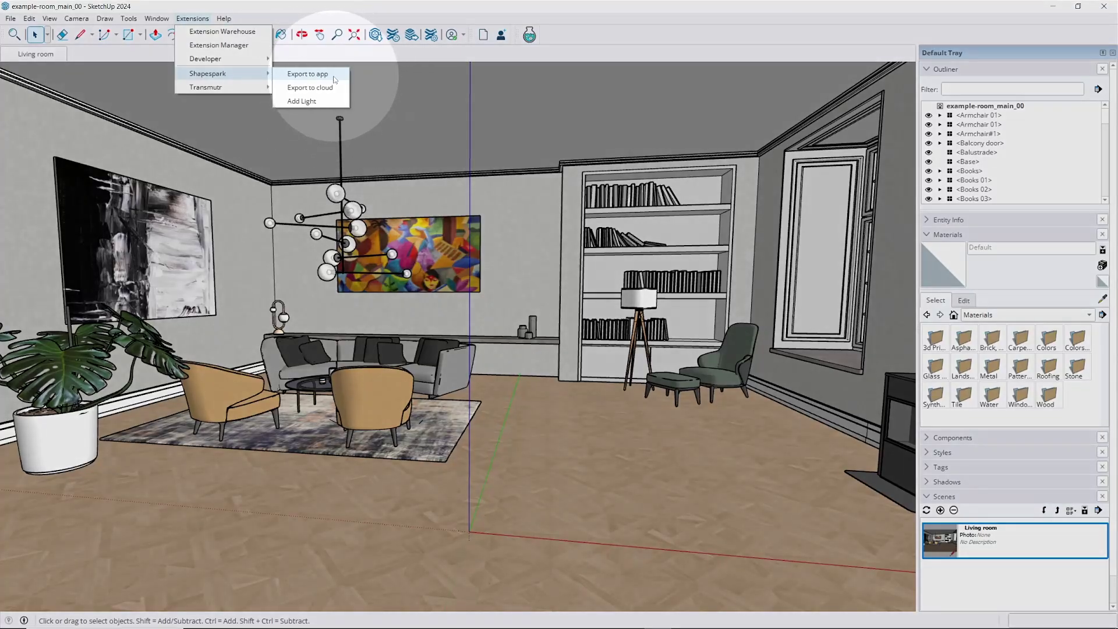
{"action": "left_click", "coordinate": [333, 76]}
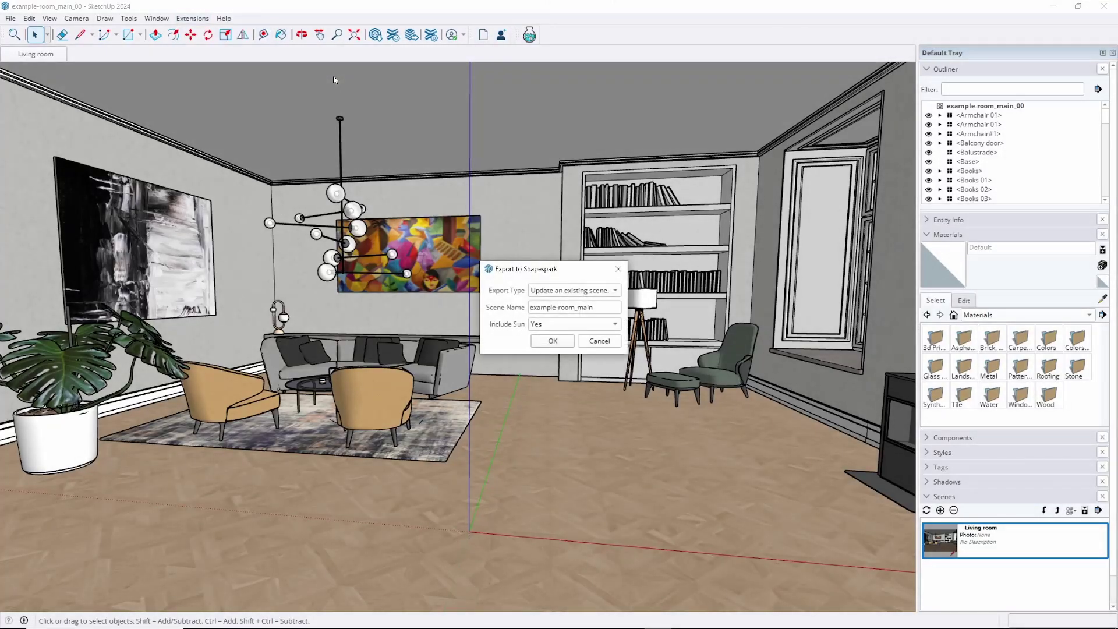
{"action": "left_click", "coordinate": [588, 294]}
{"action": "left_click", "coordinate": [574, 278]}
{"action": "left_click", "coordinate": [551, 341]}
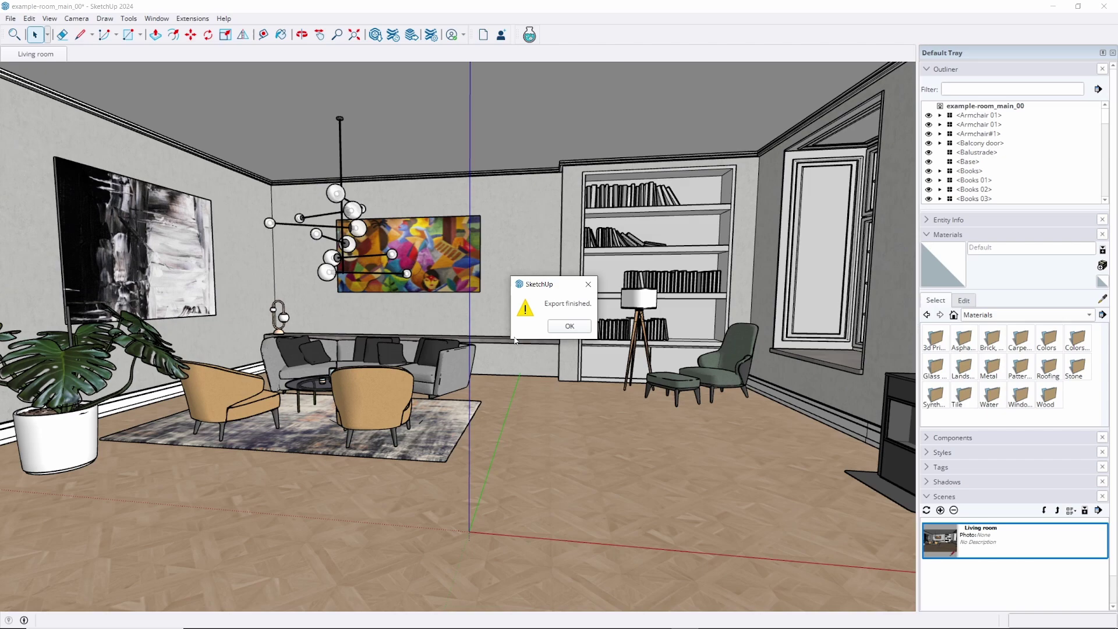
{"action": "left_click", "coordinate": [581, 331]}
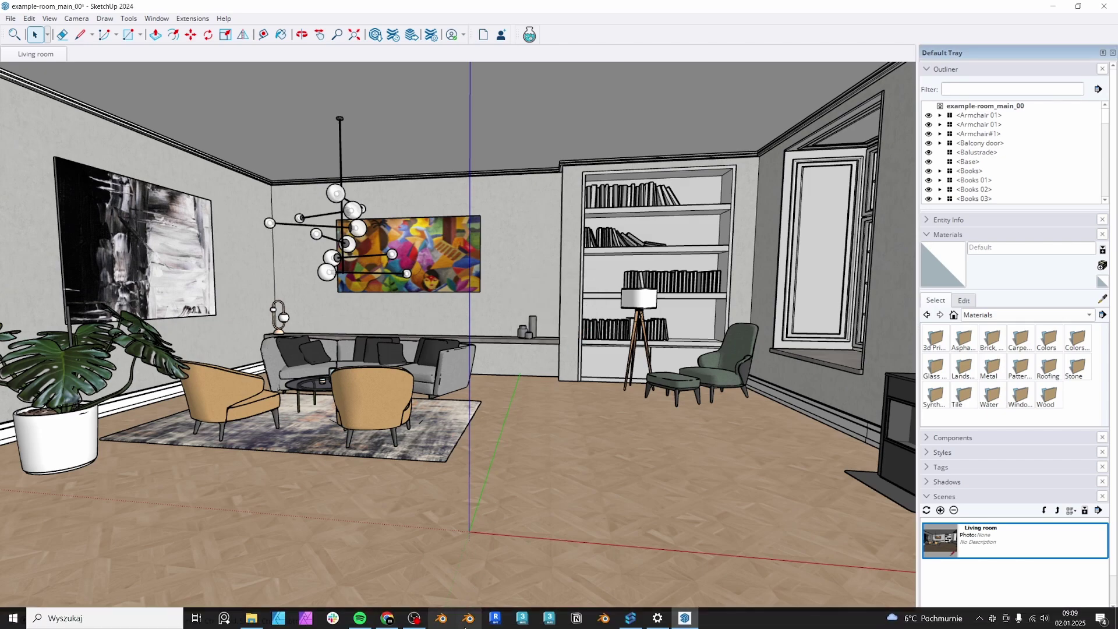
Switch to Shapespark and open the example-room_tutorial scene for editing.
{"action": "left_click", "coordinate": [630, 618]}
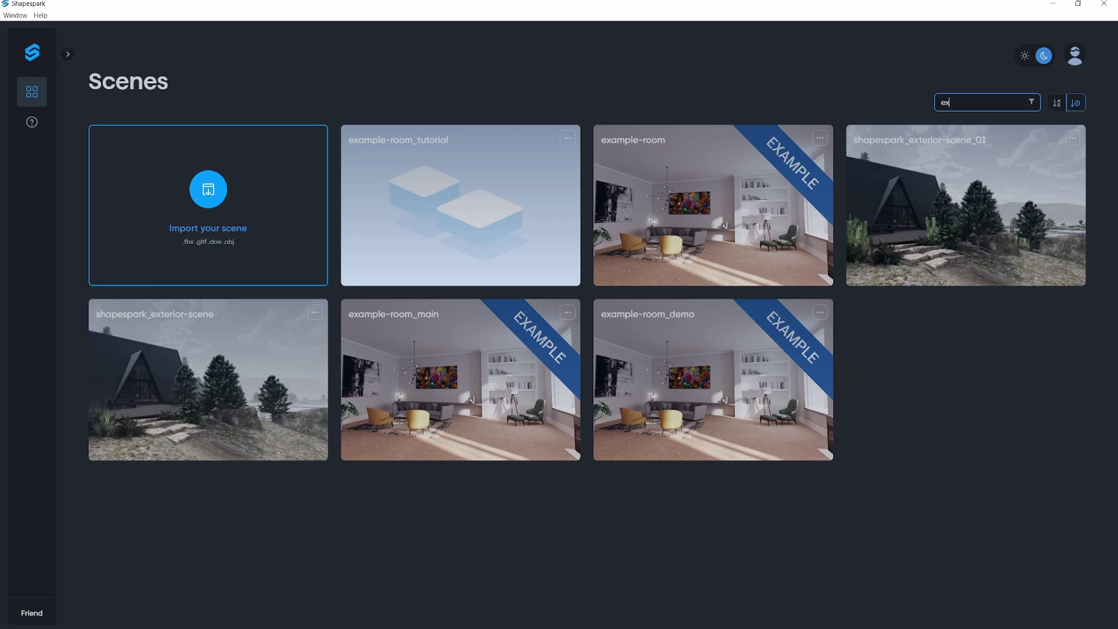
{"action": "mouse_move", "coordinate": [469, 250]}
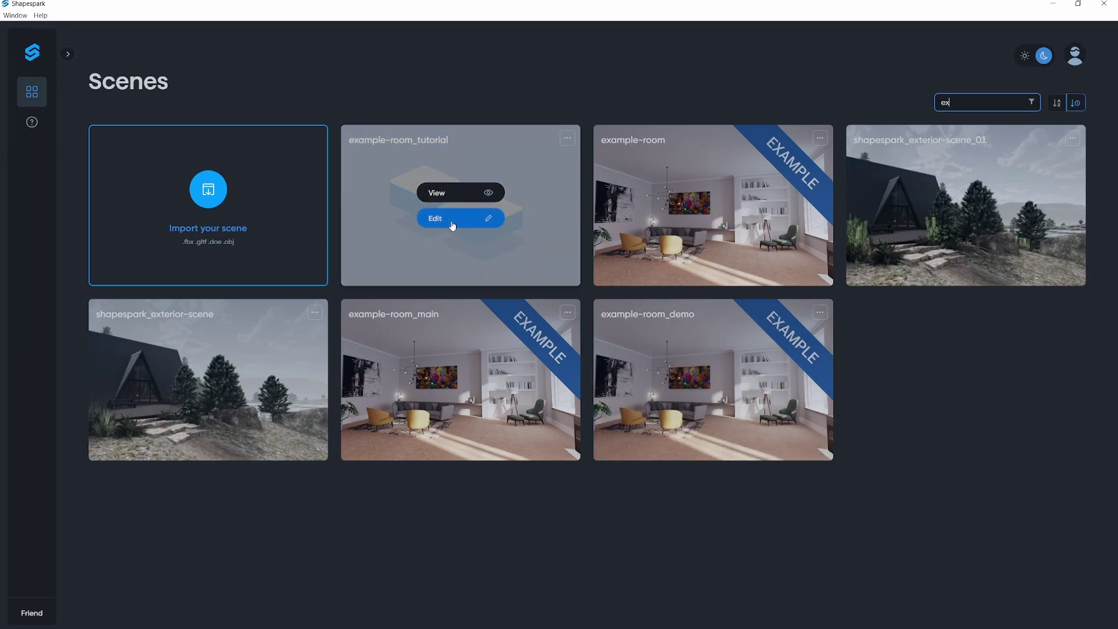
{"action": "left_click", "coordinate": [452, 226]}
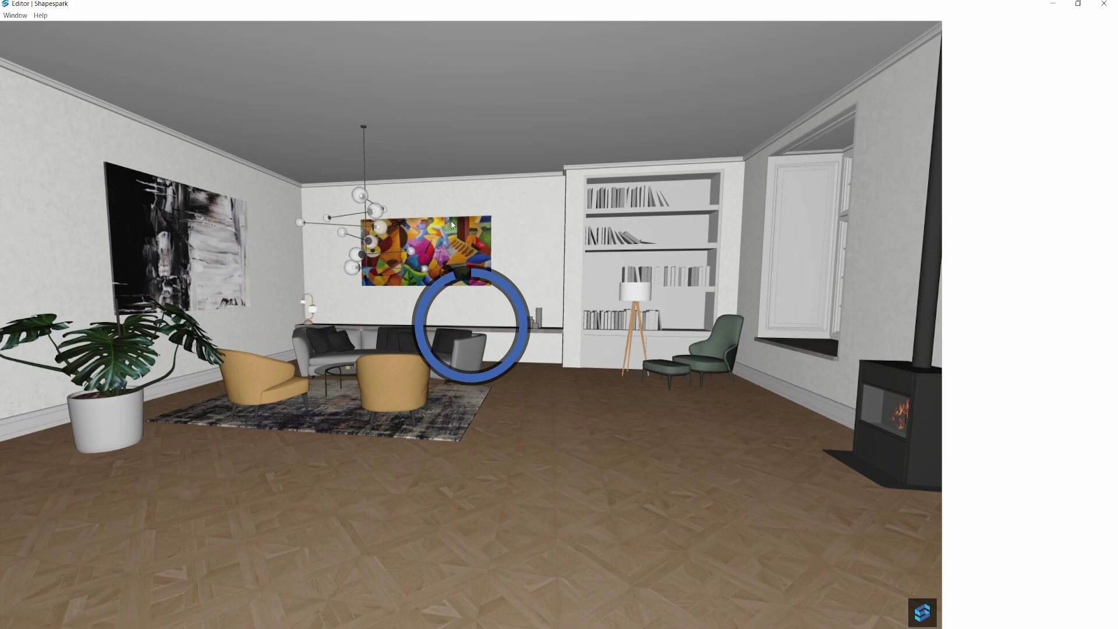
Look over the bake settings, and inspect the opacity of the large window's glass material.
{"action": "left_click_drag", "start_coordinate": [408, 285], "coordinate": [473, 312]}
{"action": "left_click", "coordinate": [1104, 102]}
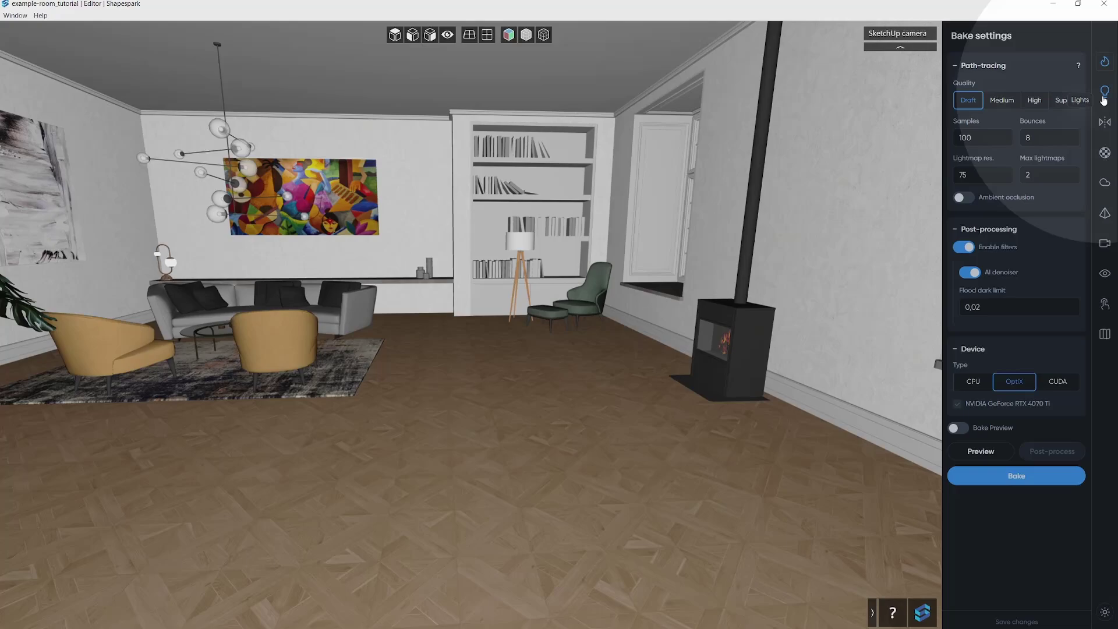
{"action": "left_click", "coordinate": [1105, 62]}
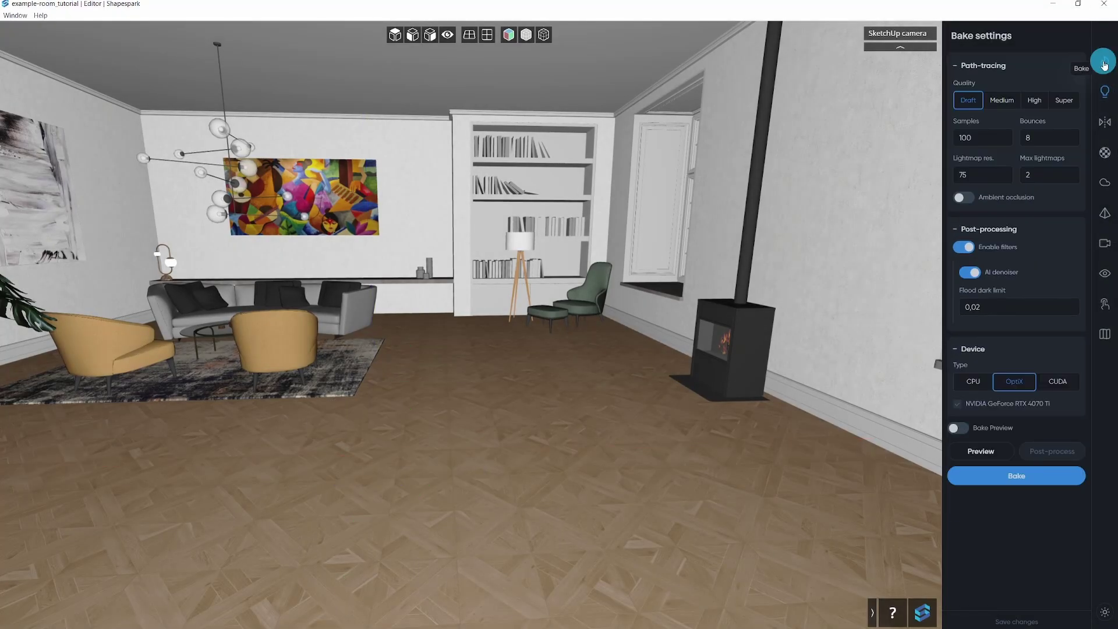
{"action": "left_click_drag", "start_coordinate": [727, 258], "coordinate": [816, 266]}
{"action": "left_click", "coordinate": [1104, 154]}
{"action": "left_click_drag", "start_coordinate": [738, 235], "coordinate": [823, 220]}
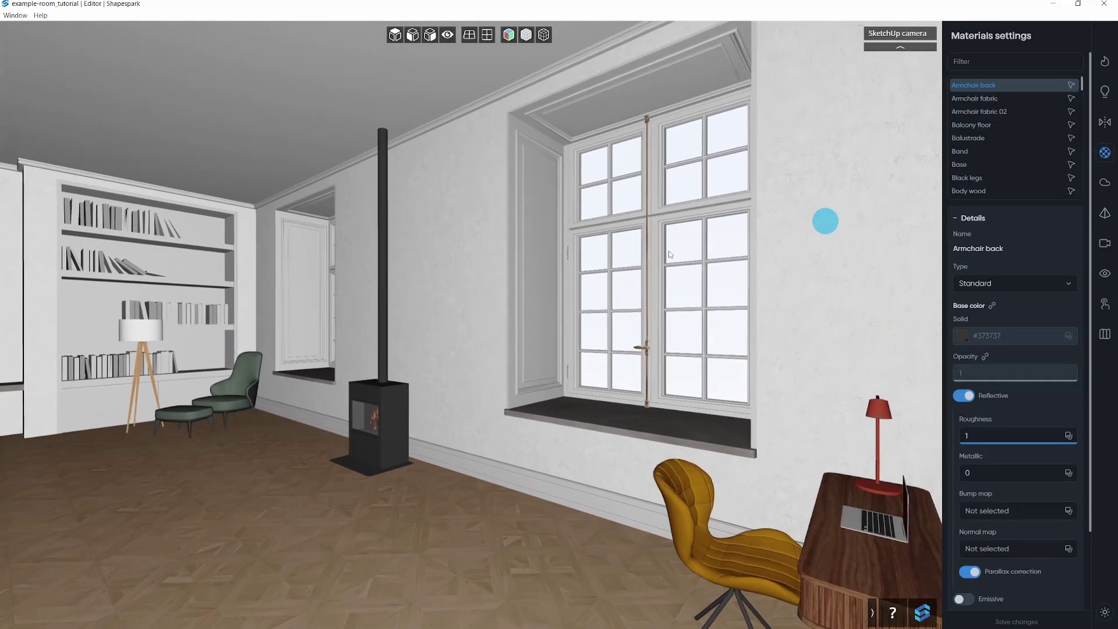
{"action": "left_click", "coordinate": [675, 245]}
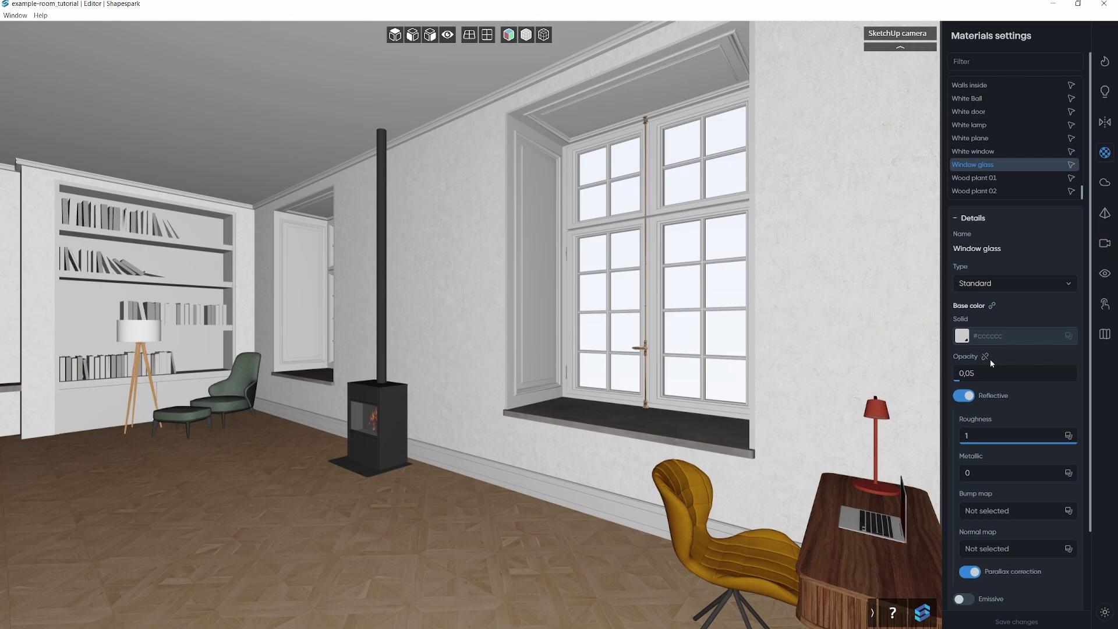
{"action": "left_click", "coordinate": [980, 374]}
Turn on the bake preview and check the rendered lighting in the living room.
{"action": "left_click", "coordinate": [1106, 62]}
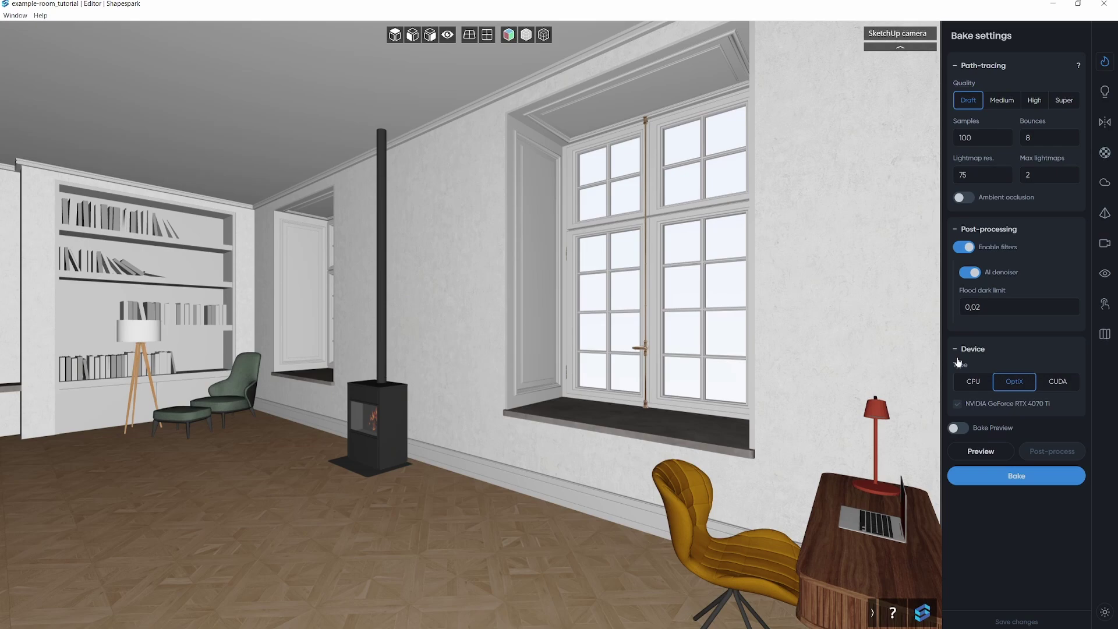
{"action": "left_click", "coordinate": [955, 429]}
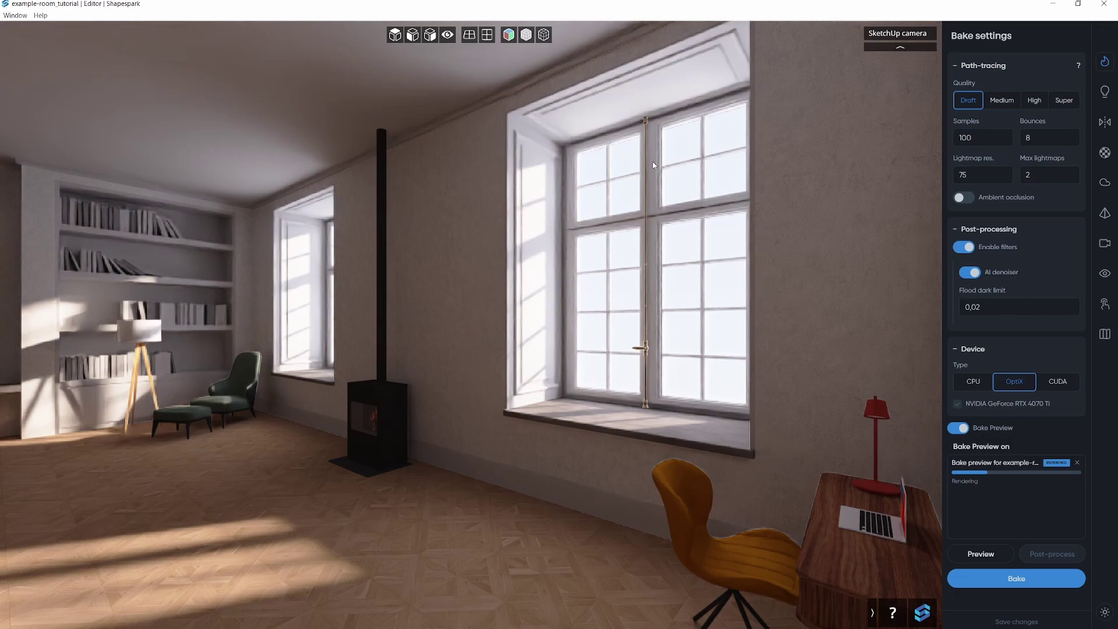
{"action": "left_click_drag", "start_coordinate": [495, 378], "coordinate": [407, 175]}
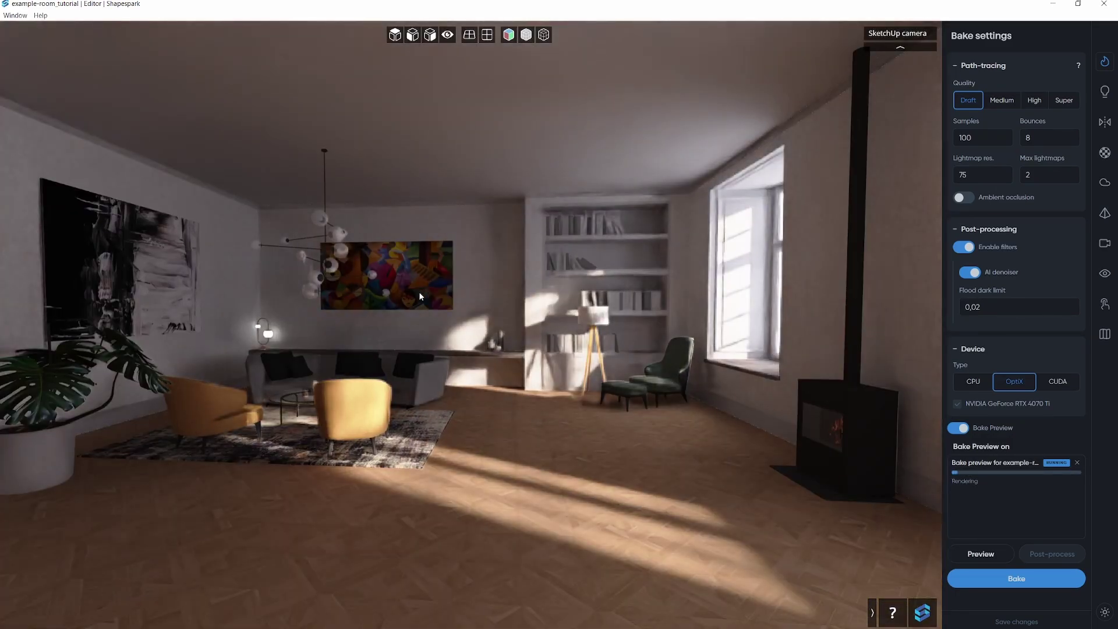
Go to the pendant lamps above the dining table and inspect the settings of the middle lamp's spot light.
{"action": "left_click_drag", "start_coordinate": [342, 348], "coordinate": [738, 352]}
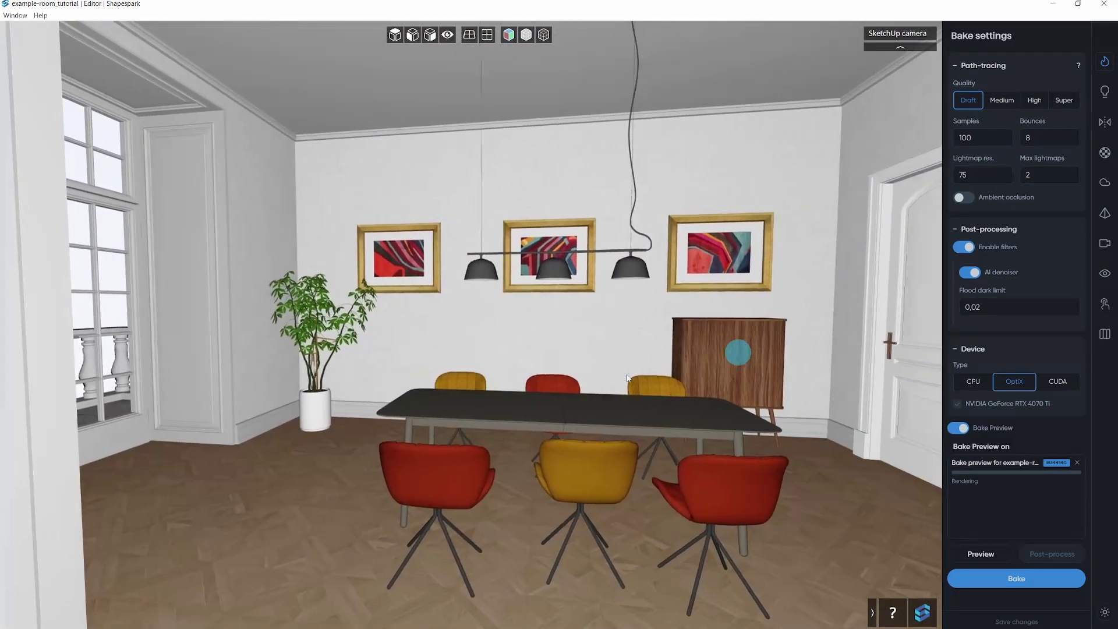
{"action": "key", "text": "w"}
{"action": "left_click_drag", "start_coordinate": [535, 400], "coordinate": [591, 421]}
{"action": "left_click_drag", "start_coordinate": [477, 350], "coordinate": [488, 223]}
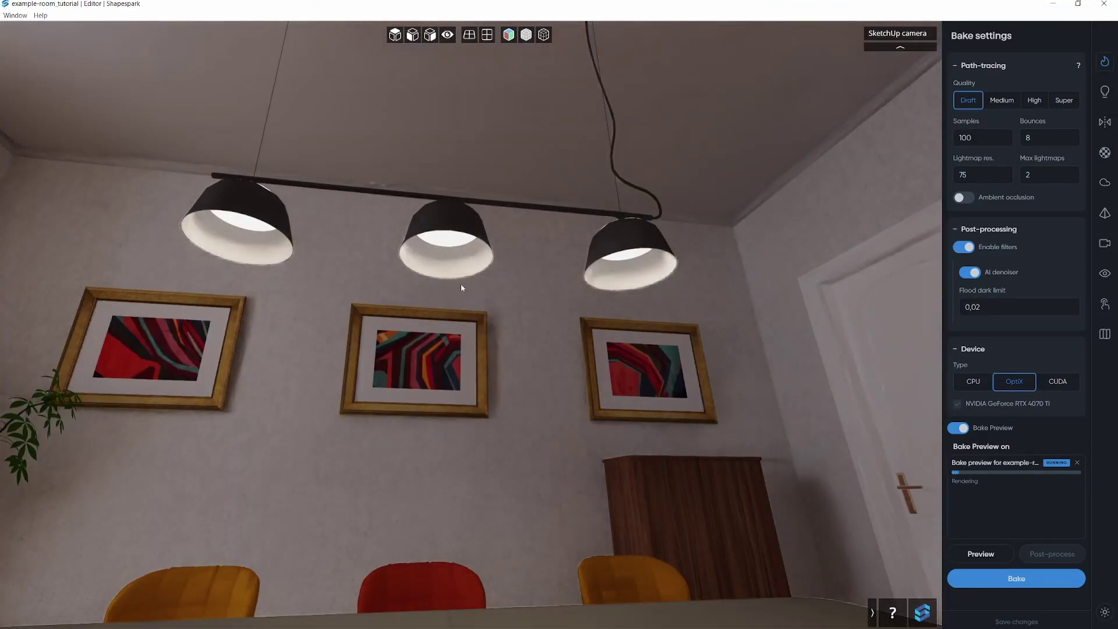
{"action": "left_click", "coordinate": [1100, 92]}
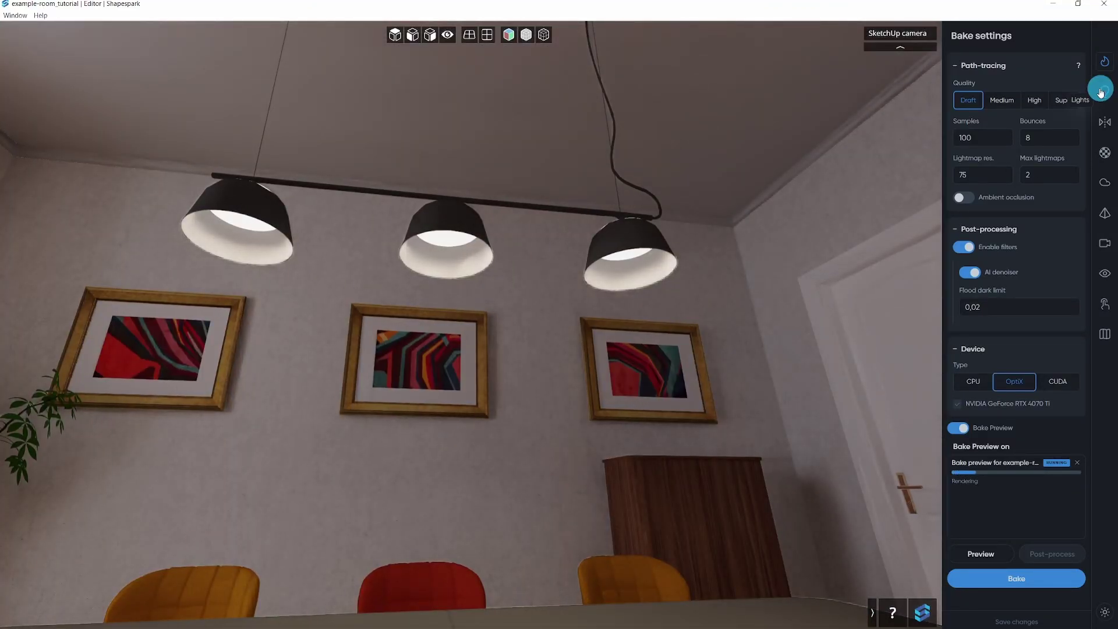
{"action": "left_click", "coordinate": [438, 245]}
{"action": "left_click", "coordinate": [497, 364]}
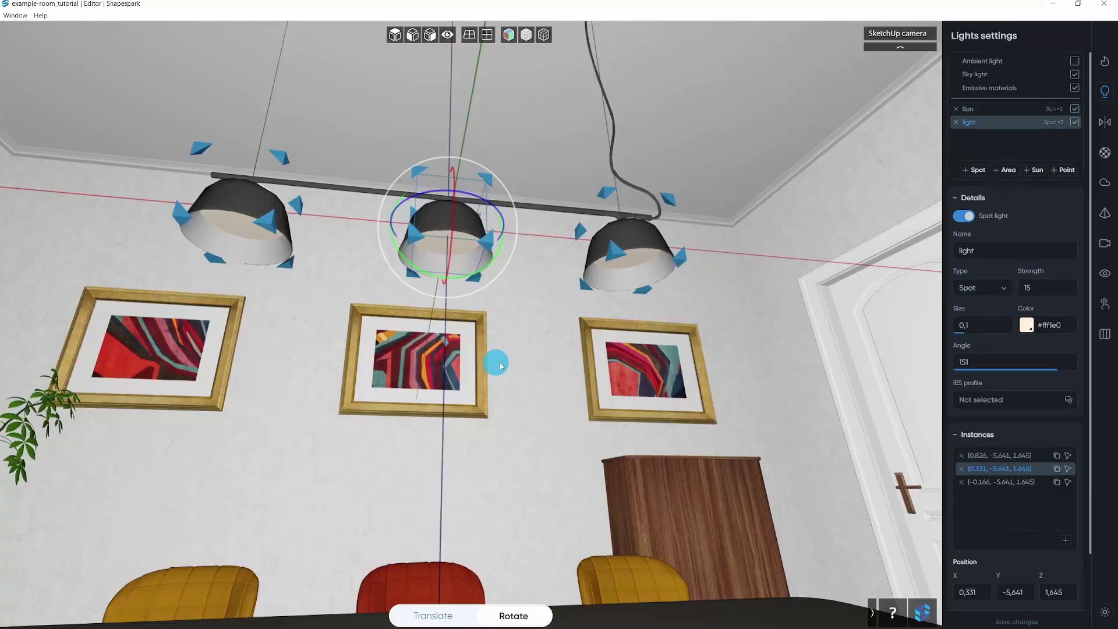
Add a point light at the table lamp on the corner shelf and move it between the lamp's globes, at about X -4,58 and Y 5,64.
{"action": "left_click_drag", "start_coordinate": [500, 366], "coordinate": [771, 460]}
{"action": "key", "text": "w"}
{"action": "left_click_drag", "start_coordinate": [495, 371], "coordinate": [464, 393]}
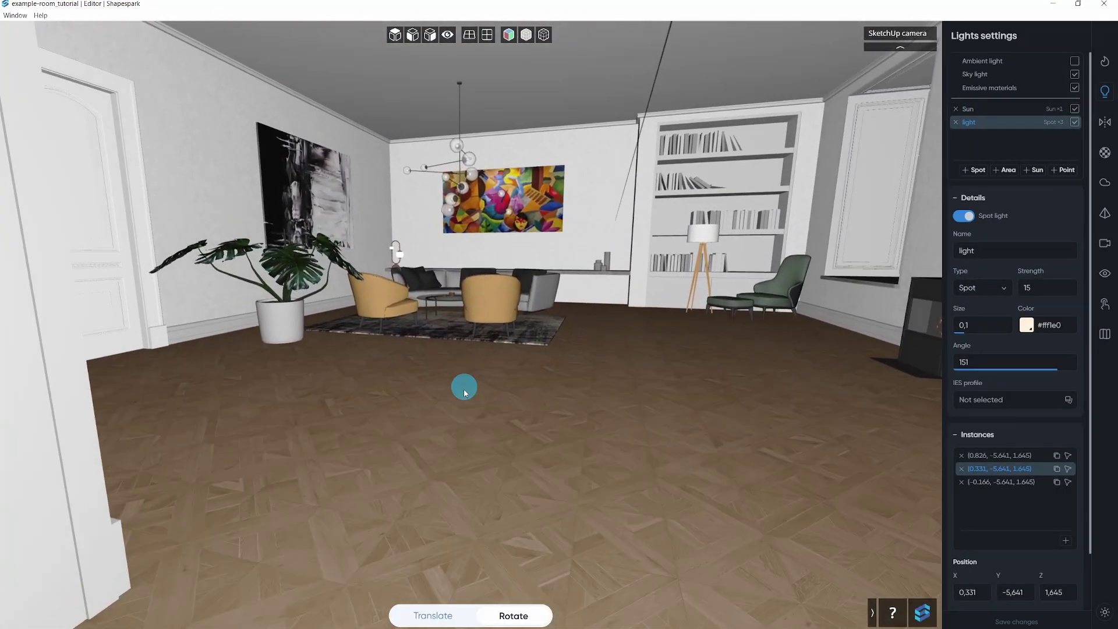
{"action": "left_click", "coordinate": [456, 320]}
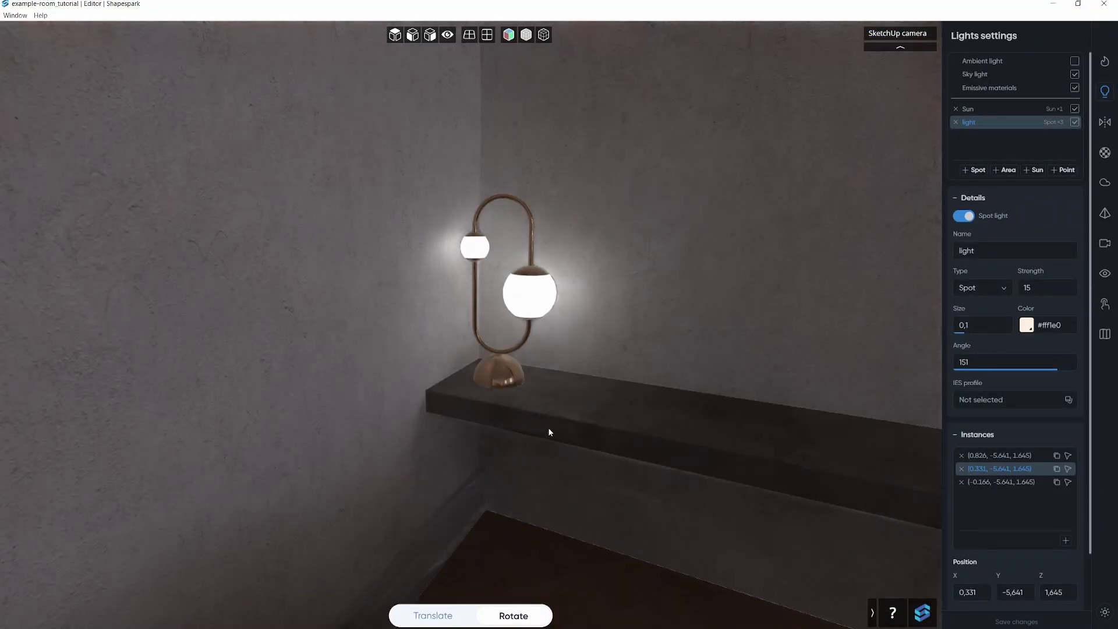
{"action": "left_click", "coordinate": [1065, 170]}
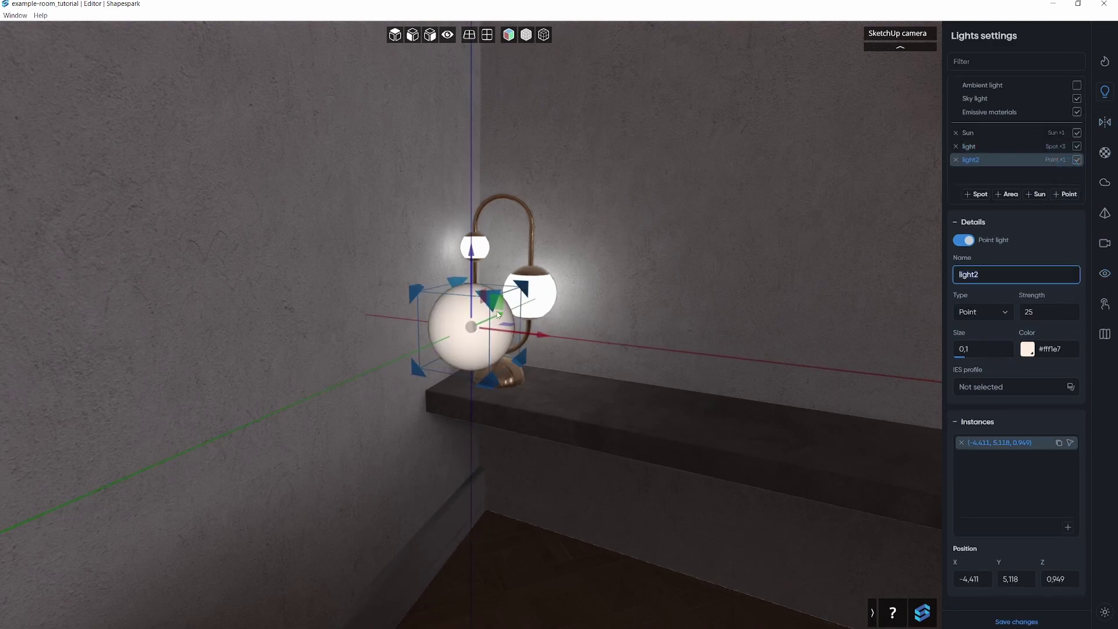
{"action": "left_click_drag", "start_coordinate": [498, 311], "coordinate": [536, 292]}
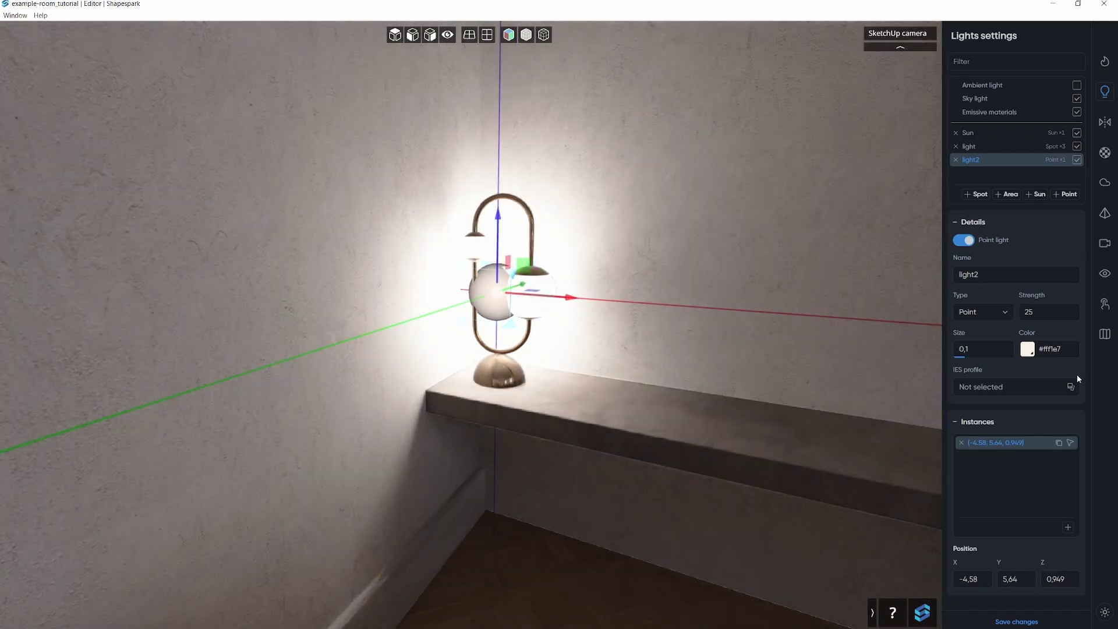
Set the new point light's size to 0,02 and its strength to 1.
{"action": "left_click_drag", "start_coordinate": [998, 350], "coordinate": [989, 350]}
{"action": "left_click", "coordinate": [1051, 311]}
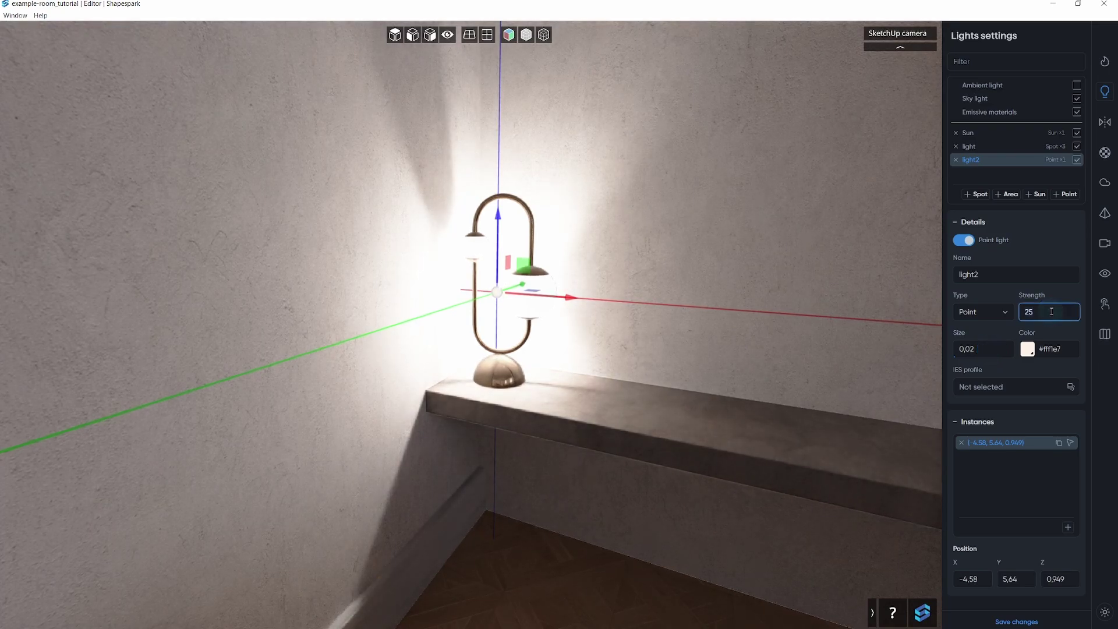
{"action": "type", "text": "1"}
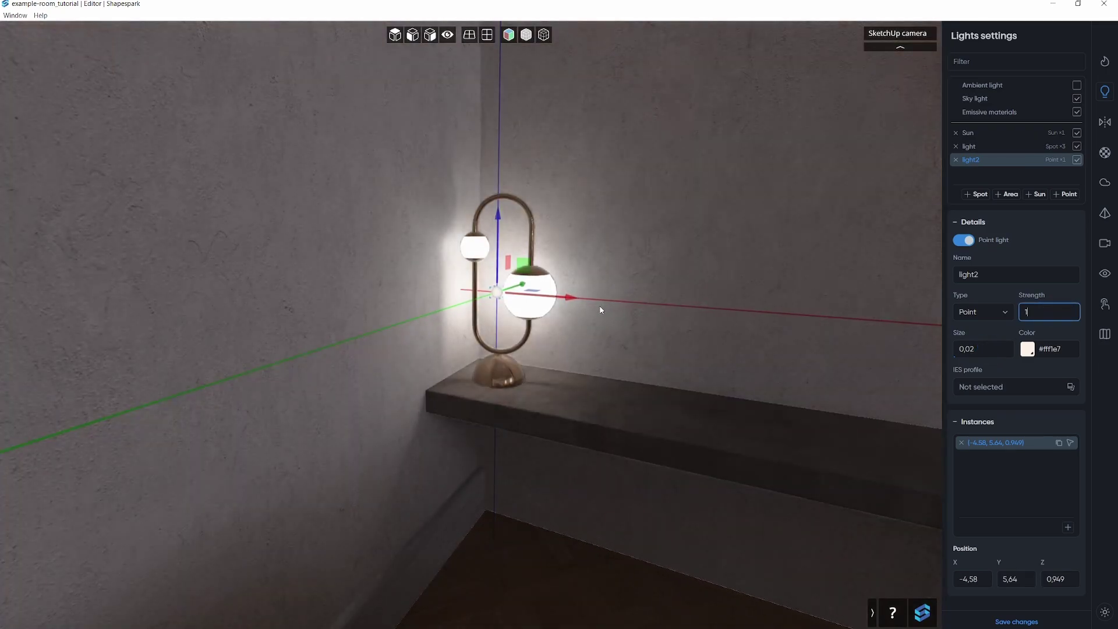
Raise the table lamp's point light to about Z 1,011 and check its effect.
{"action": "left_click_drag", "start_coordinate": [593, 346], "coordinate": [571, 333]}
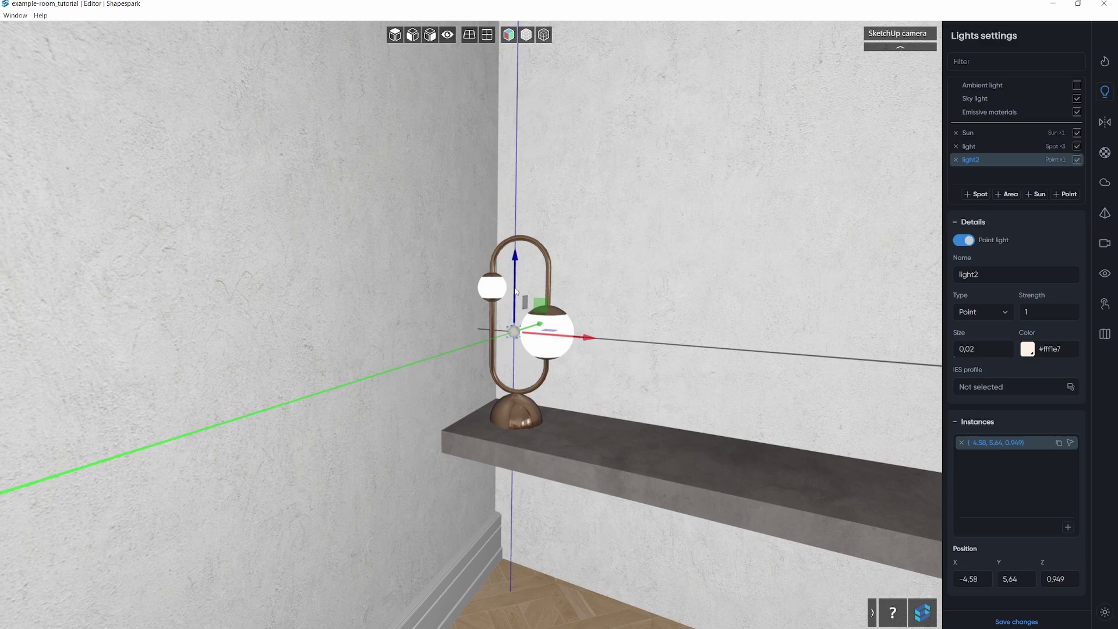
{"action": "left_click_drag", "start_coordinate": [515, 288], "coordinate": [516, 272]}
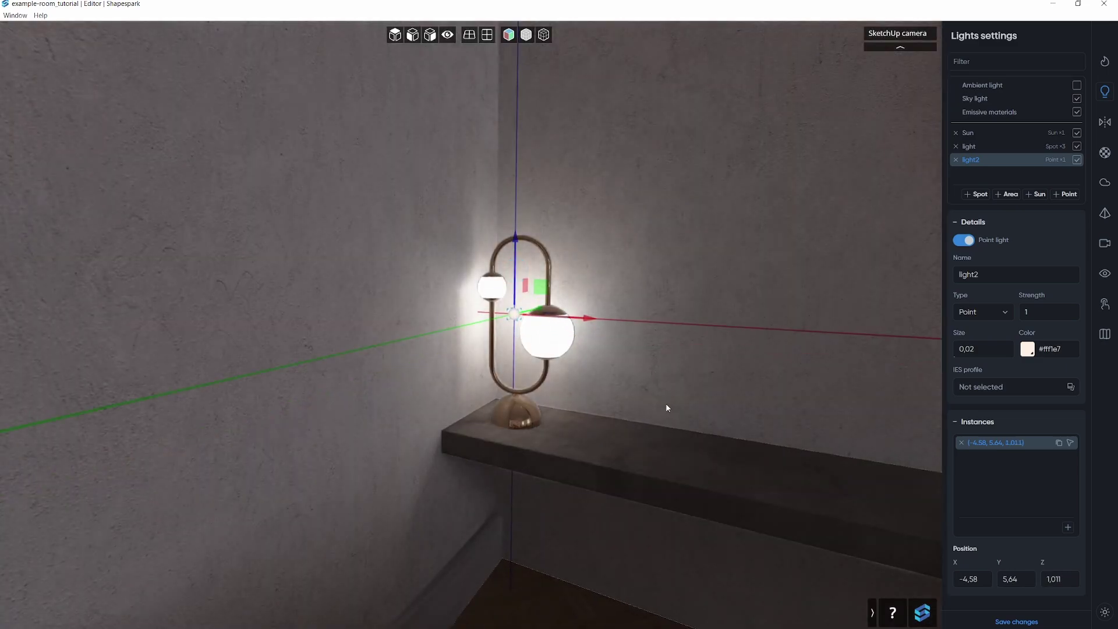
{"action": "left_click_drag", "start_coordinate": [570, 402], "coordinate": [593, 398]}
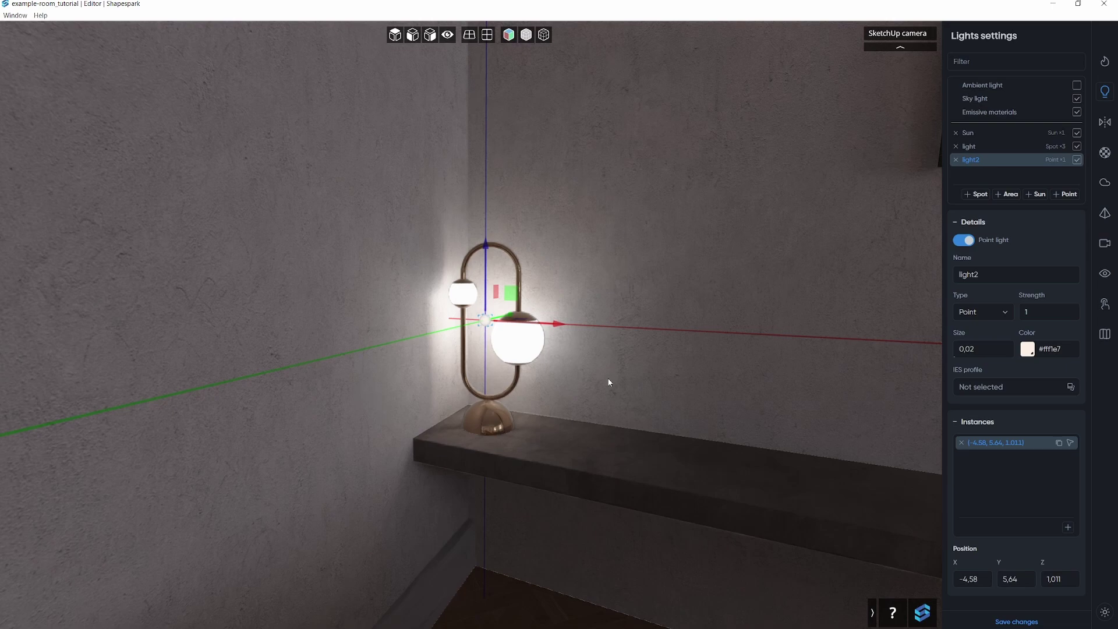
Bake the scene's lightmaps at Draft quality and view the result from the SketchUp camera.
{"action": "left_click", "coordinate": [1107, 64]}
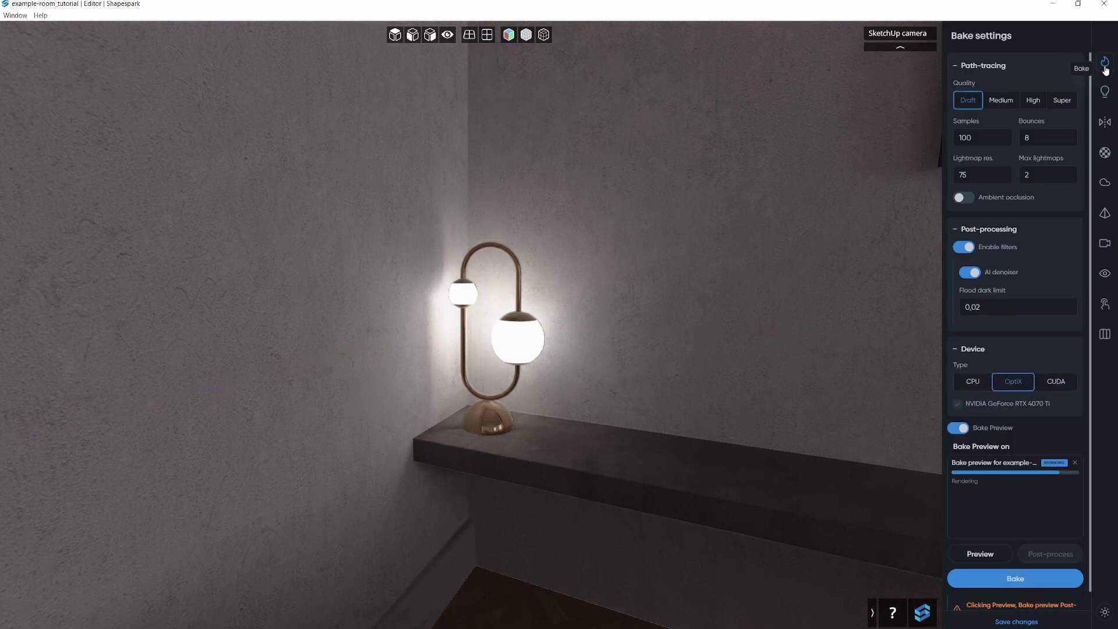
{"action": "left_click", "coordinate": [967, 101]}
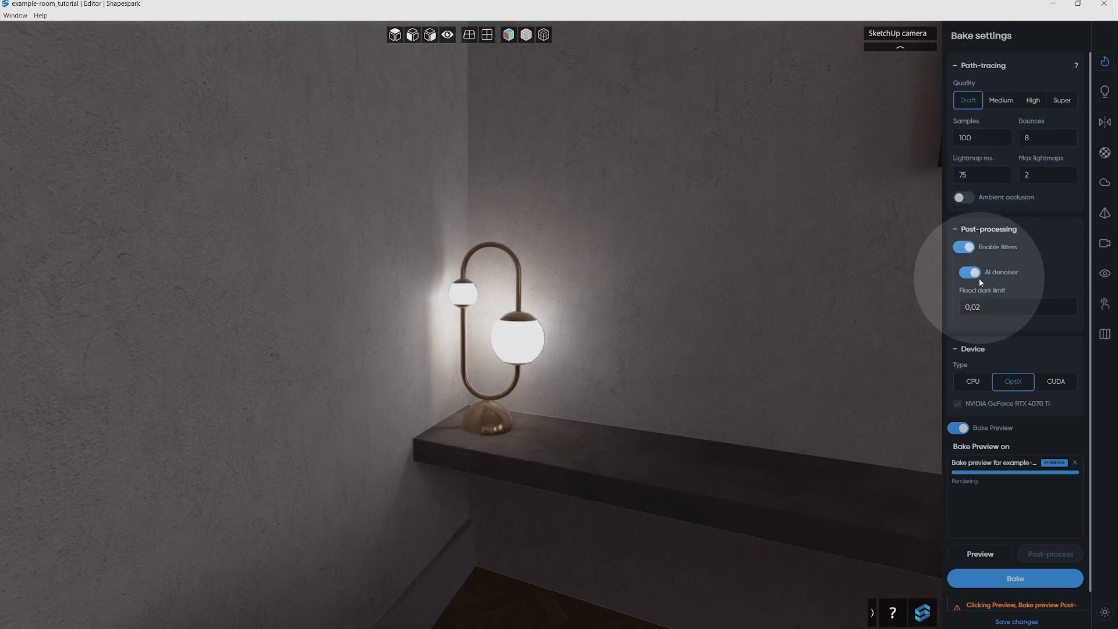
{"action": "left_click", "coordinate": [1016, 578]}
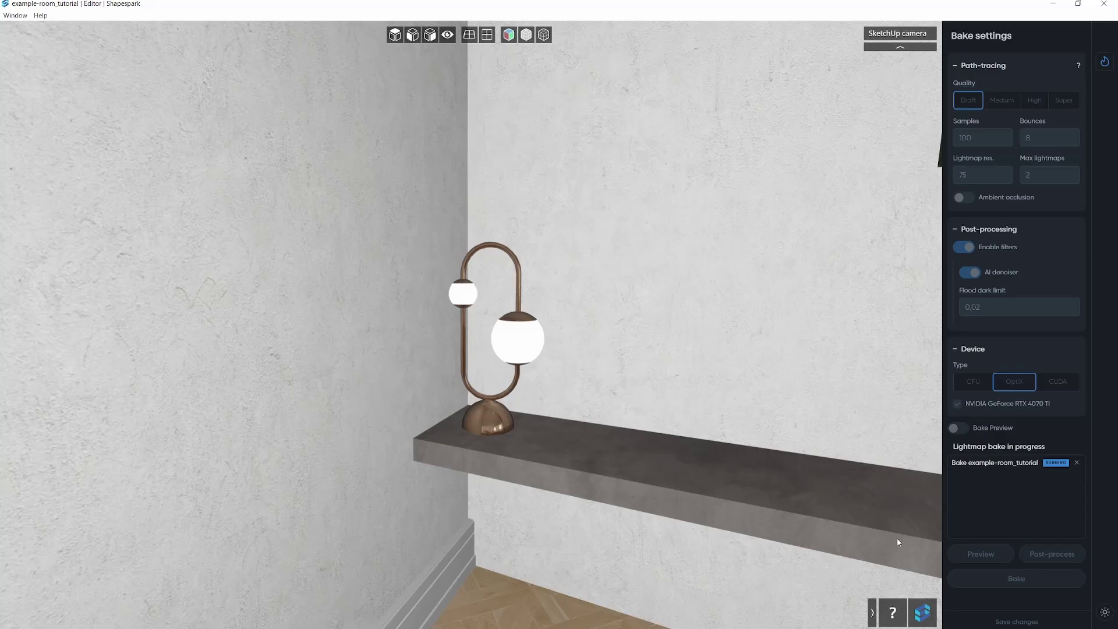
{"action": "left_click_drag", "start_coordinate": [529, 380], "coordinate": [918, 374]}
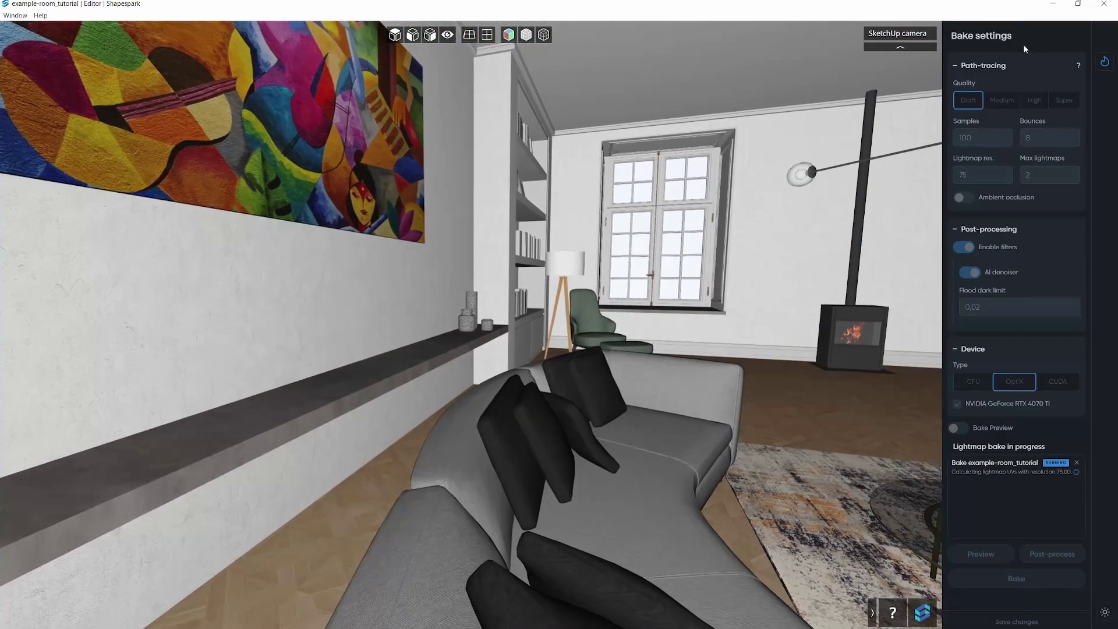
{"action": "left_click", "coordinate": [901, 32]}
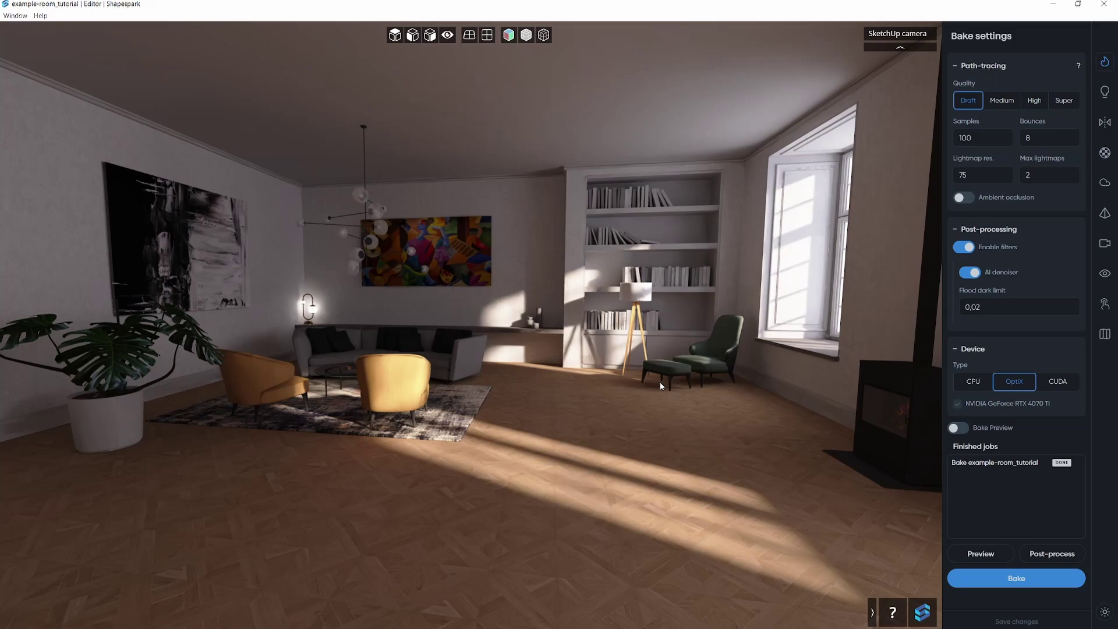
{"action": "left_click_drag", "start_coordinate": [423, 372], "coordinate": [524, 408]}
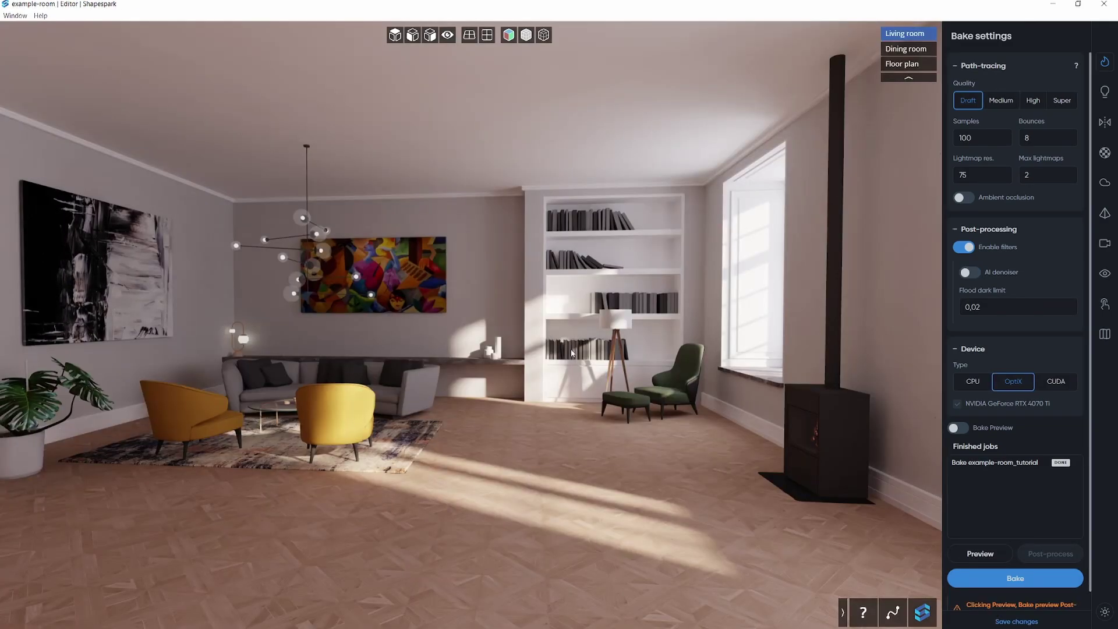
Add a reflection probe in the middle of the living room, at about X -0,708, Y -0,014, Z 1,486.
{"action": "mouse_move", "coordinate": [543, 371]}
{"action": "left_mouse_down"}
{"action": "mouse_move", "coordinate": [585, 368]}
{"action": "mouse_move", "coordinate": [484, 342]}
{"action": "mouse_move", "coordinate": [610, 373]}
{"action": "mouse_move", "coordinate": [726, 313]}
{"action": "mouse_move", "coordinate": [536, 373]}
{"action": "mouse_move", "coordinate": [623, 472]}
{"action": "mouse_move", "coordinate": [629, 437]}
{"action": "mouse_move", "coordinate": [673, 419]}
{"action": "mouse_move", "coordinate": [747, 315]}
{"action": "mouse_move", "coordinate": [728, 309]}
{"action": "mouse_move", "coordinate": [357, 399]}
{"action": "mouse_move", "coordinate": [317, 425]}
{"action": "mouse_move", "coordinate": [224, 345]}
{"action": "mouse_move", "coordinate": [200, 374]}
{"action": "mouse_move", "coordinate": [163, 349]}
{"action": "left_mouse_up"}
{"action": "left_click", "coordinate": [1104, 120]}
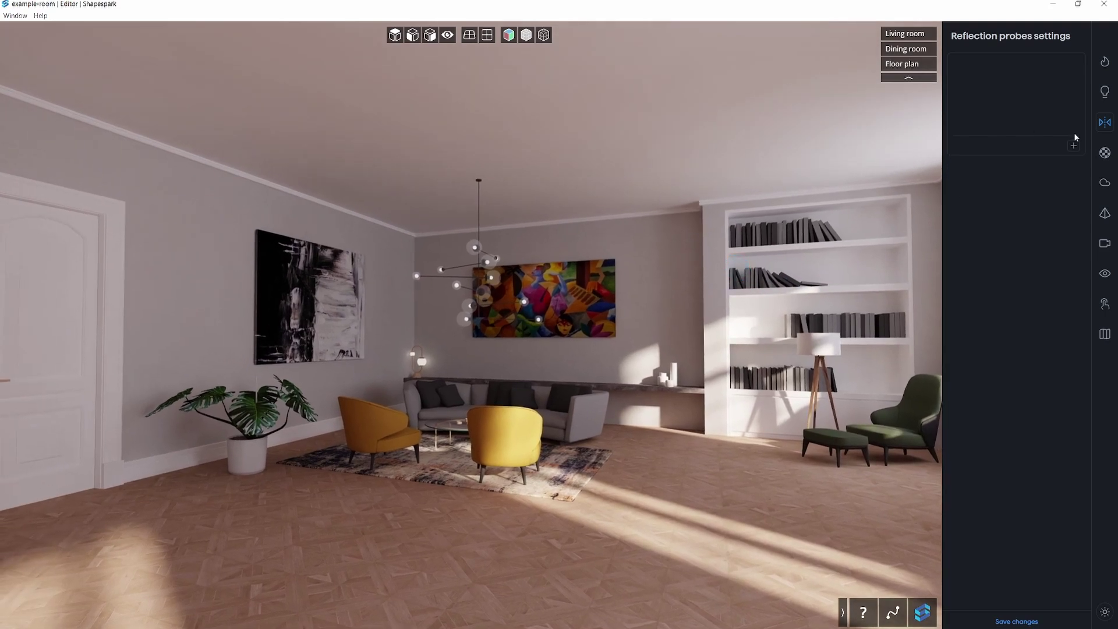
{"action": "left_click", "coordinate": [1073, 144]}
Add a reflection probe in the dining room facing the table and framed pictures, at about X -0,766, Y -3,89, Z 1,449.
{"action": "mouse_move", "coordinate": [494, 333]}
{"action": "left_mouse_down"}
{"action": "mouse_move", "coordinate": [614, 306]}
{"action": "mouse_move", "coordinate": [586, 325]}
{"action": "mouse_move", "coordinate": [502, 295]}
{"action": "mouse_move", "coordinate": [257, 271]}
{"action": "left_mouse_up"}
{"action": "key", "text": "w"}
{"action": "key", "text": "d"}
{"action": "left_click_drag", "start_coordinate": [371, 282], "coordinate": [984, 262]}
{"action": "left_click_drag", "start_coordinate": [651, 309], "coordinate": [897, 324]}
{"action": "left_click_drag", "start_coordinate": [511, 297], "coordinate": [302, 313]}
{"action": "key", "text": "w"}
{"action": "left_click_drag", "start_coordinate": [569, 286], "coordinate": [232, 255]}
{"action": "left_click_drag", "start_coordinate": [304, 273], "coordinate": [309, 331]}
{"action": "key", "text": "w"}
{"action": "left_click_drag", "start_coordinate": [675, 384], "coordinate": [582, 486]}
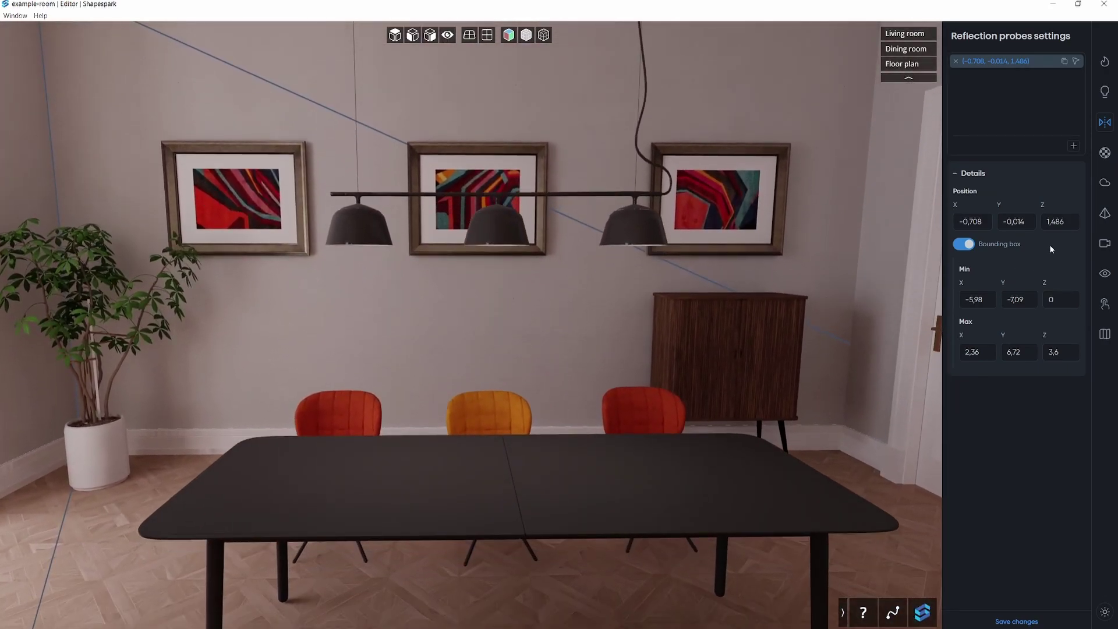
{"action": "left_click", "coordinate": [1073, 145]}
Add a reflection probe in front of the dining room's tall wall mirror, at about X -3,418, Y -3,017, Z 1,497.
{"action": "left_click_drag", "start_coordinate": [711, 242], "coordinate": [803, 387]}
{"action": "left_click_drag", "start_coordinate": [536, 379], "coordinate": [632, 339]}
{"action": "key", "text": "w"}
{"action": "key", "text": "s"}
{"action": "key", "text": "a"}
{"action": "key", "text": "w"}
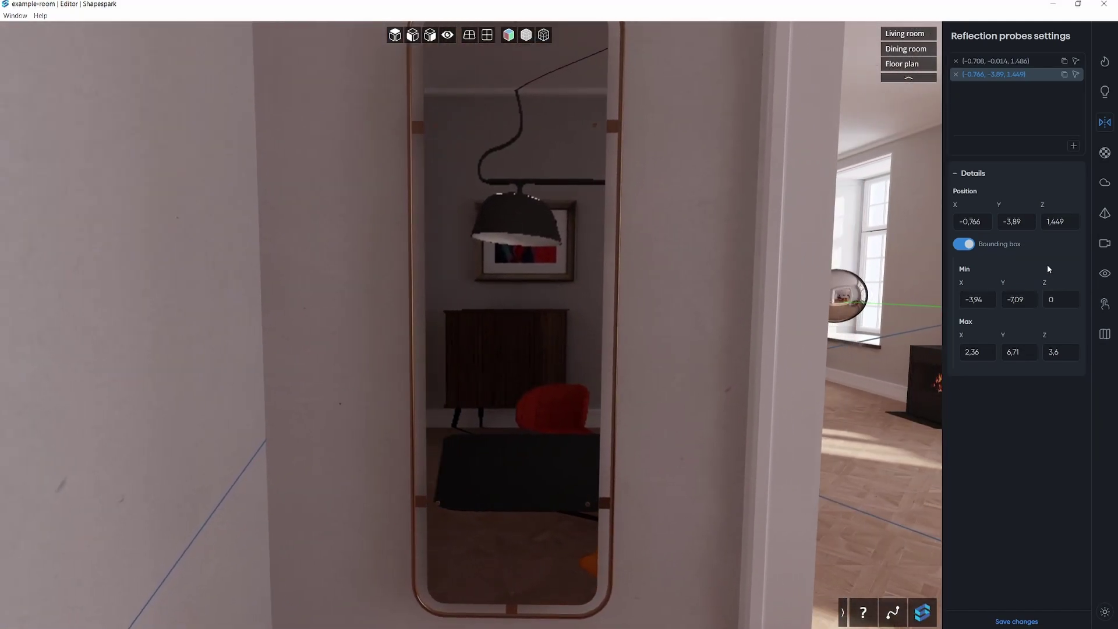
{"action": "left_click", "coordinate": [1074, 147]}
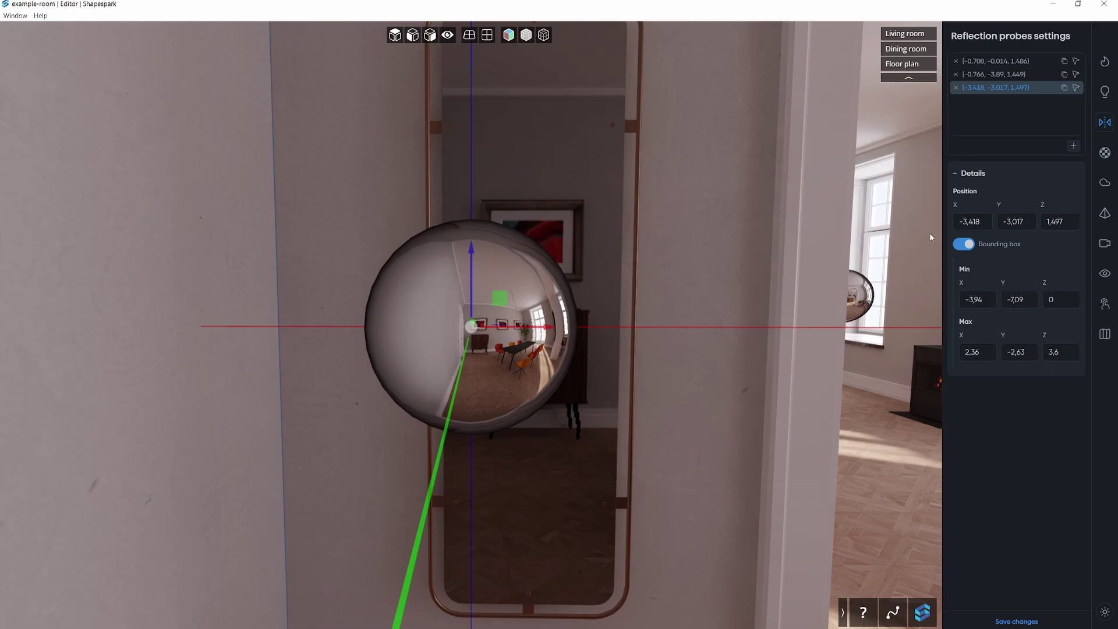
Add a reflection probe in front of the window beside the fireplace stove, at about X 2,027, Y -0,357, Z 1,589.
{"action": "left_click_drag", "start_coordinate": [613, 290], "coordinate": [436, 319]}
{"action": "key", "text": "d"}
{"action": "key", "text": "w"}
{"action": "key", "text": "w"}
{"action": "left_click_drag", "start_coordinate": [326, 319], "coordinate": [366, 318]}
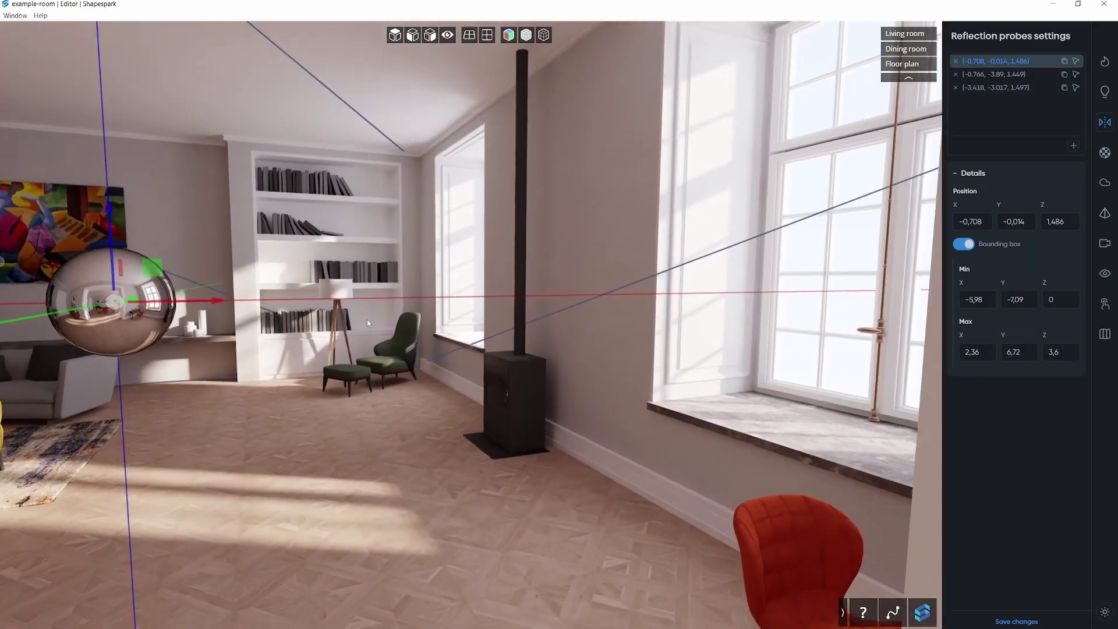
{"action": "left_click_drag", "start_coordinate": [704, 329], "coordinate": [468, 303]}
{"action": "key", "text": "w"}
{"action": "key", "text": "a"}
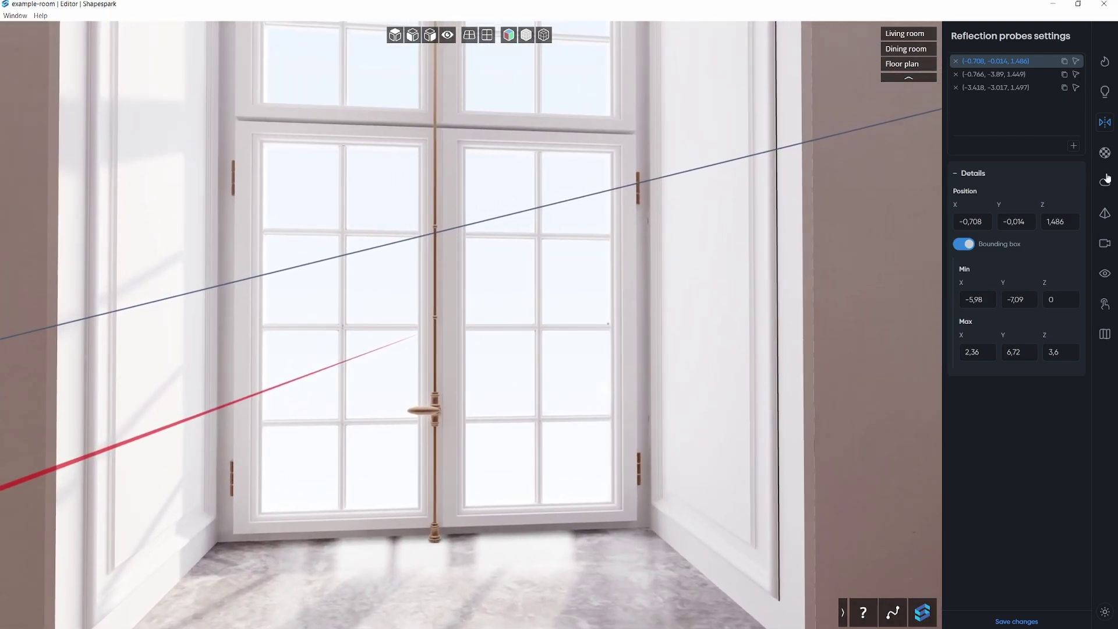
{"action": "left_click", "coordinate": [1069, 150]}
{"action": "left_click", "coordinate": [1074, 149]}
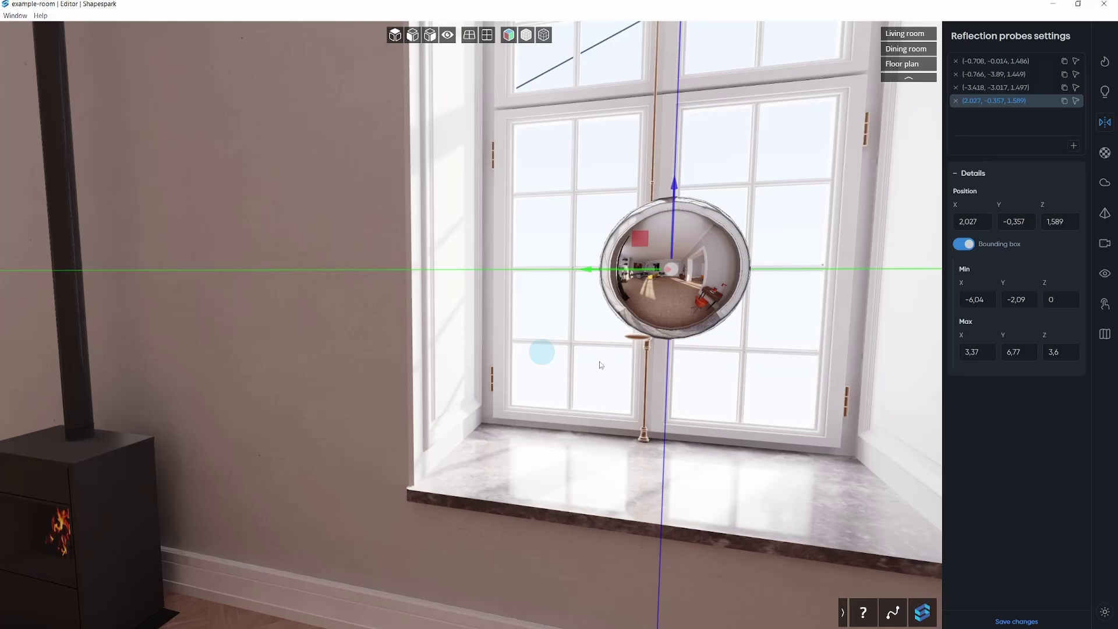
Add a reflection probe in front of the window by the green armchair, at about X 2,039, Y 4,571, Z 1,522.
{"action": "key", "text": "a"}
{"action": "left_click_drag", "start_coordinate": [599, 362], "coordinate": [569, 421]}
{"action": "key", "text": "w"}
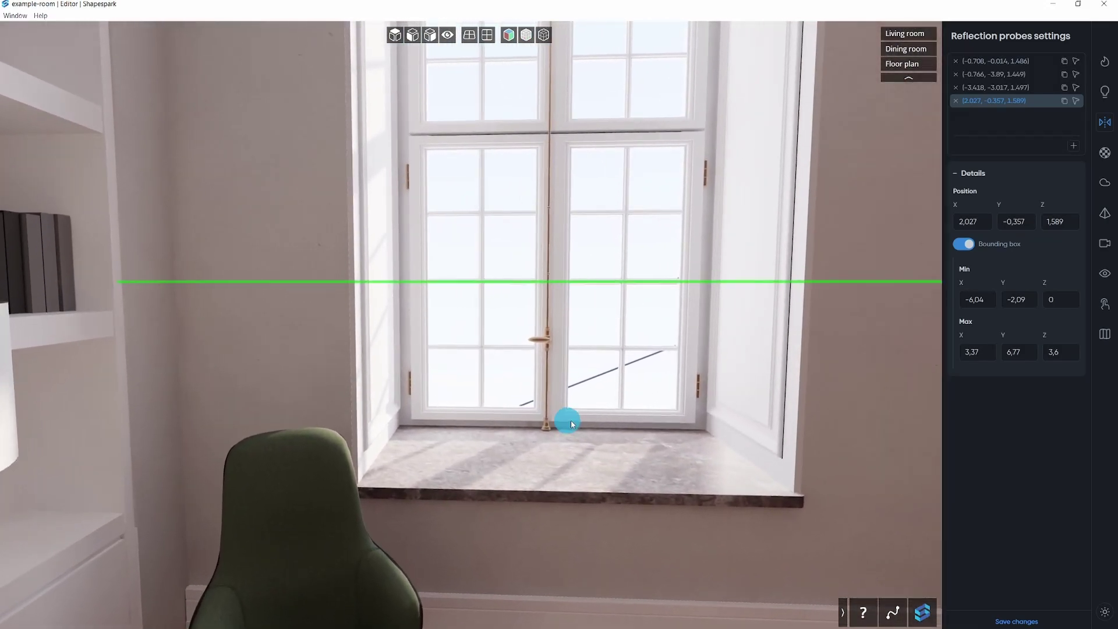
{"action": "left_click", "coordinate": [548, 405]}
{"action": "left_click", "coordinate": [1073, 147]}
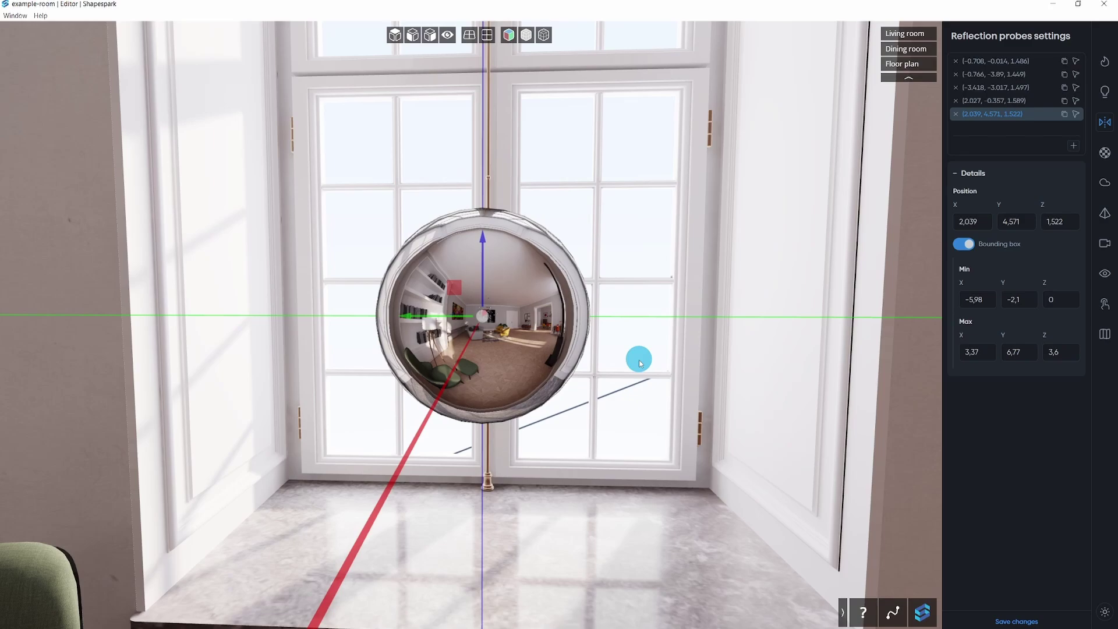
Open the chandelier's Lamp black material and set its roughness to 0,97.
{"action": "mouse_move", "coordinate": [638, 360]}
{"action": "left_mouse_down"}
{"action": "mouse_move", "coordinate": [493, 445]}
{"action": "mouse_move", "coordinate": [718, 419]}
{"action": "mouse_move", "coordinate": [709, 444]}
{"action": "mouse_move", "coordinate": [637, 438]}
{"action": "mouse_move", "coordinate": [672, 407]}
{"action": "mouse_move", "coordinate": [750, 405]}
{"action": "mouse_move", "coordinate": [693, 416]}
{"action": "mouse_move", "coordinate": [686, 429]}
{"action": "mouse_move", "coordinate": [595, 435]}
{"action": "left_mouse_up"}
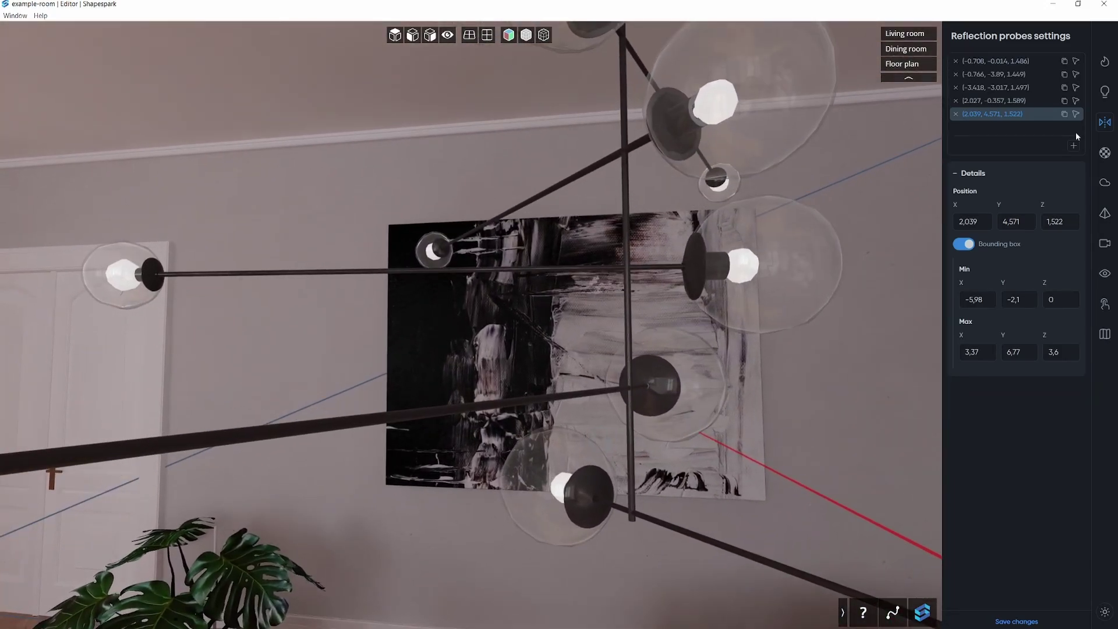
{"action": "left_click", "coordinate": [1105, 155]}
{"action": "left_click", "coordinate": [1105, 154]}
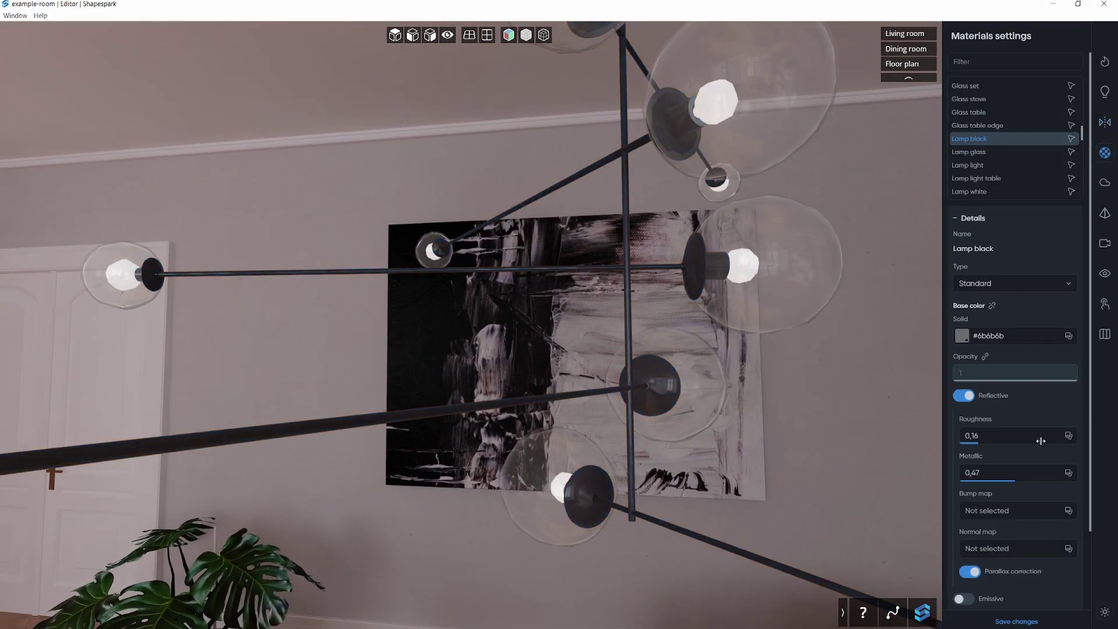
{"action": "left_click_drag", "start_coordinate": [1048, 441], "coordinate": [1032, 440]}
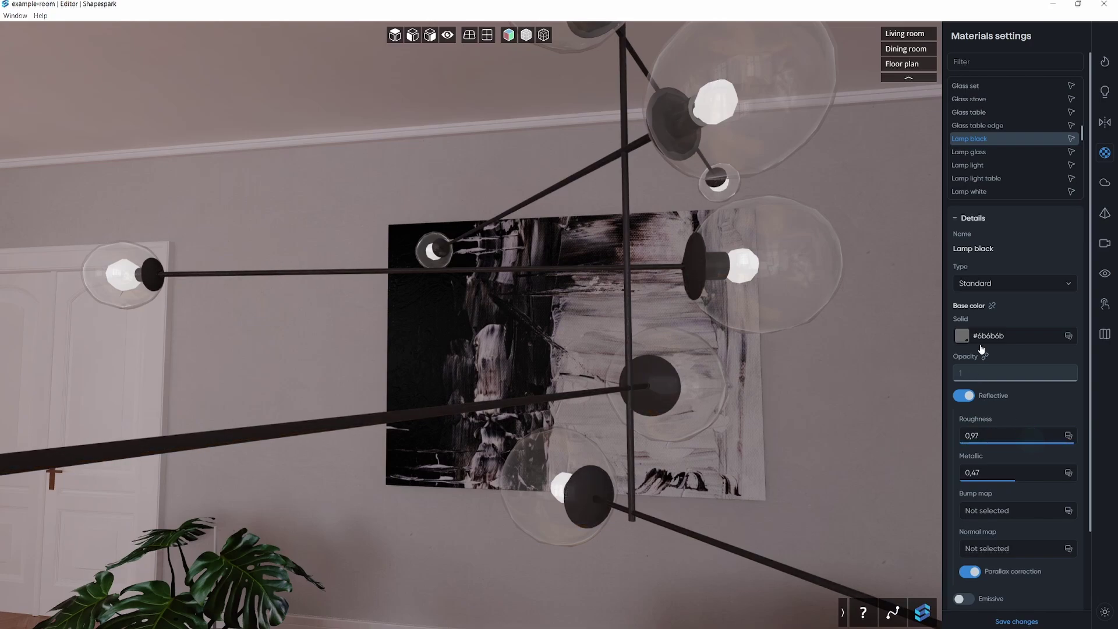
Override the Lamp black material's base color with the light grey #d7d7d7.
{"action": "left_click", "coordinate": [962, 336]}
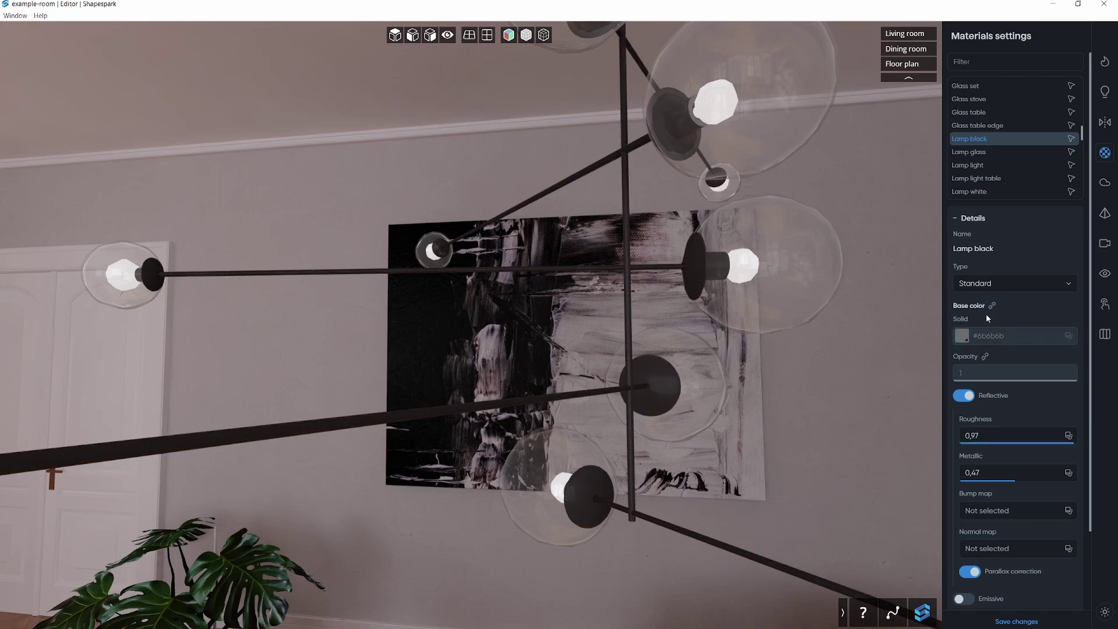
{"action": "left_click", "coordinate": [991, 306]}
{"action": "left_click", "coordinate": [964, 334]}
{"action": "left_click_drag", "start_coordinate": [971, 261], "coordinate": [963, 261]}
Set the Lamp black material's metallic to 1 and its roughness to 0,05, and look at the chandelier.
{"action": "left_click", "coordinate": [1016, 447]}
{"action": "left_click_drag", "start_coordinate": [1032, 441], "coordinate": [955, 440]}
{"action": "left_click_drag", "start_coordinate": [985, 479], "coordinate": [1112, 486]}
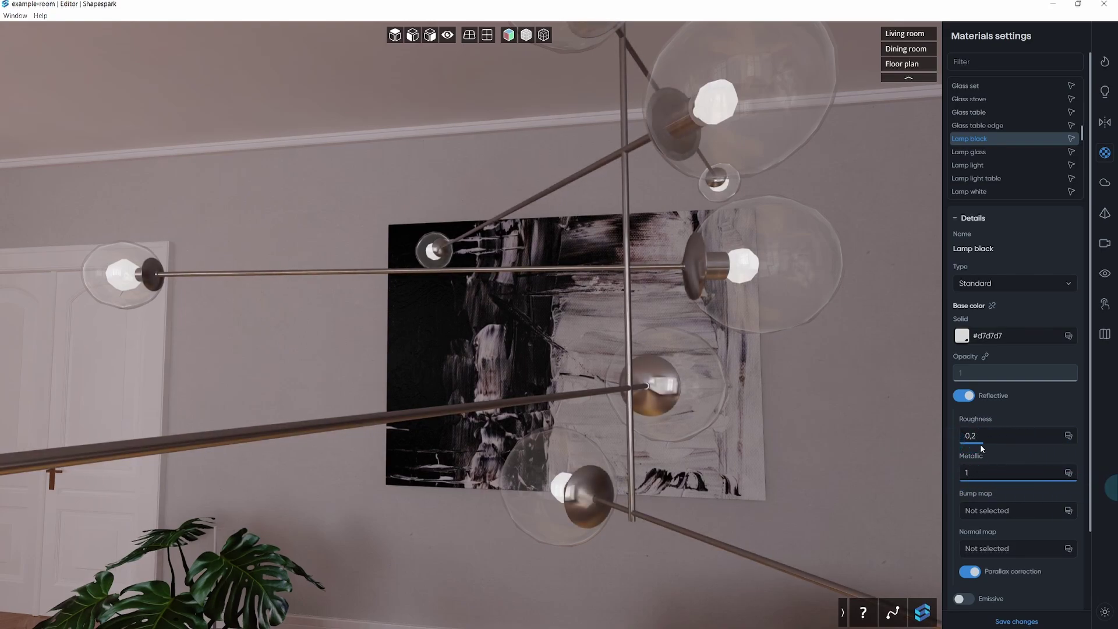
{"action": "left_click_drag", "start_coordinate": [982, 445], "coordinate": [985, 439]}
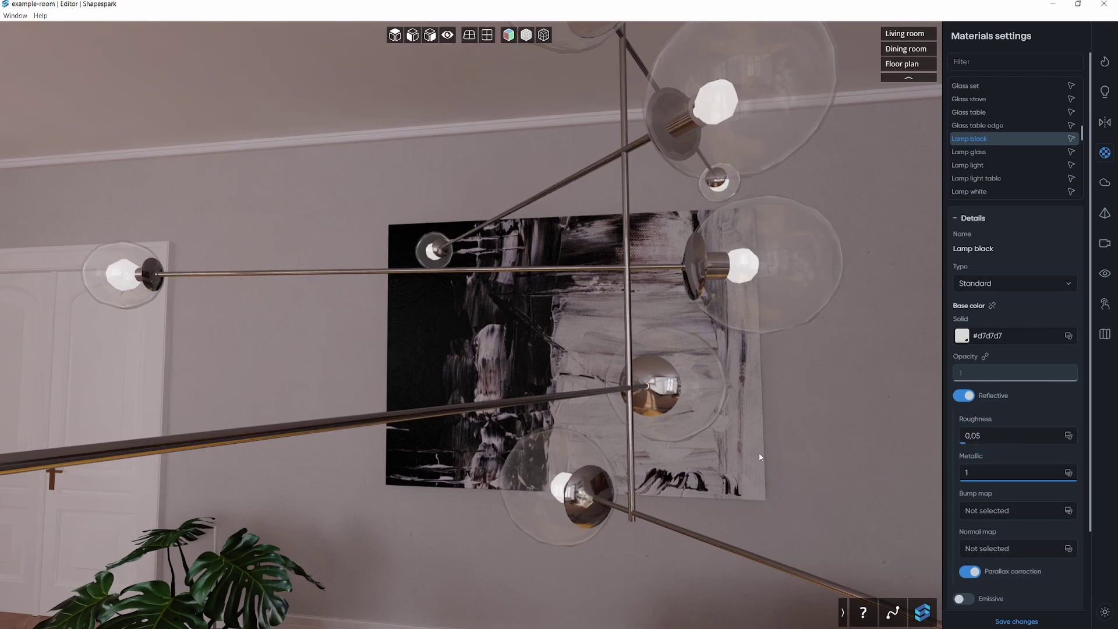
{"action": "mouse_move", "coordinate": [759, 452]}
{"action": "left_mouse_down"}
{"action": "mouse_move", "coordinate": [811, 452]}
{"action": "mouse_move", "coordinate": [646, 451]}
{"action": "mouse_move", "coordinate": [677, 467]}
{"action": "left_mouse_up"}
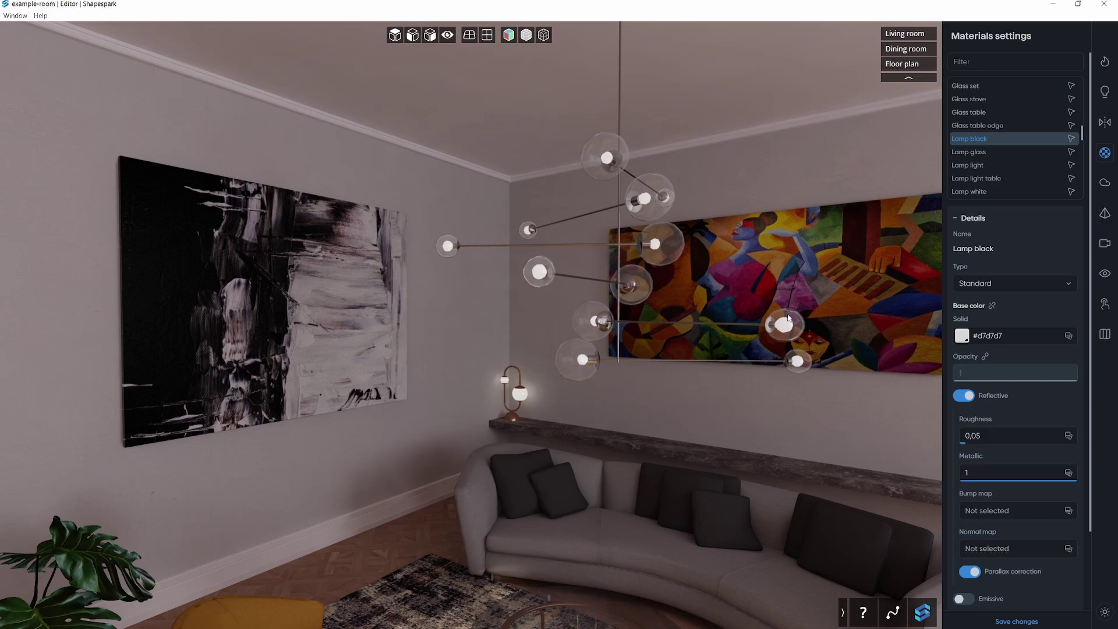
Frame the sofa area with both yellow armchairs, add a walk view from there, and name it Living room_02.
{"action": "left_click", "coordinate": [1104, 274]}
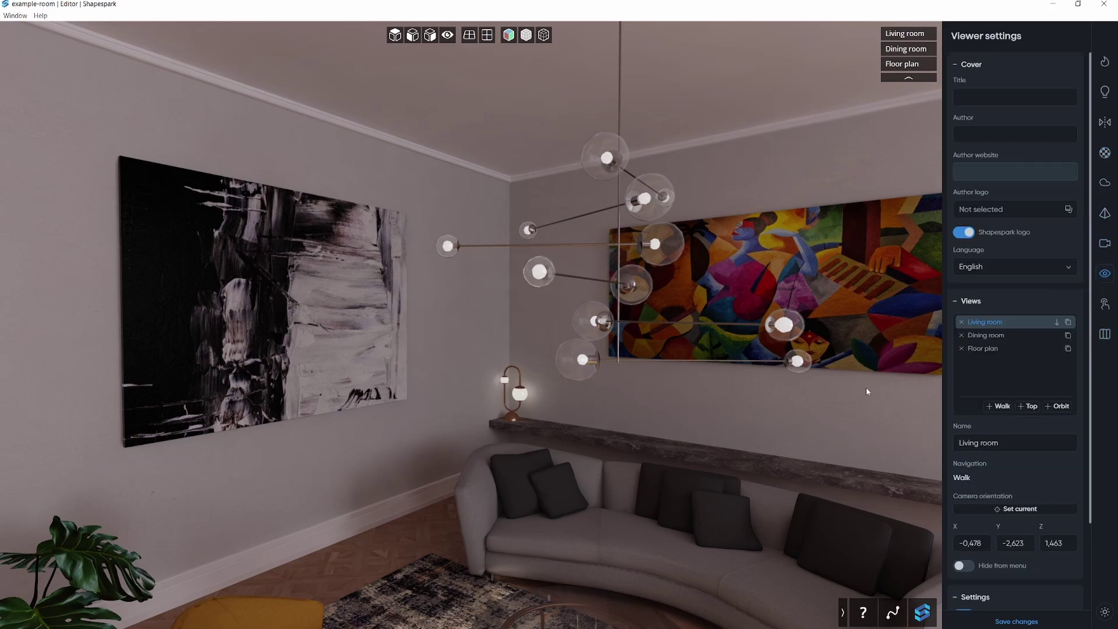
{"action": "left_click_drag", "start_coordinate": [639, 388], "coordinate": [687, 389]}
{"action": "key", "text": "s"}
{"action": "left_click_drag", "start_coordinate": [595, 417], "coordinate": [575, 388]}
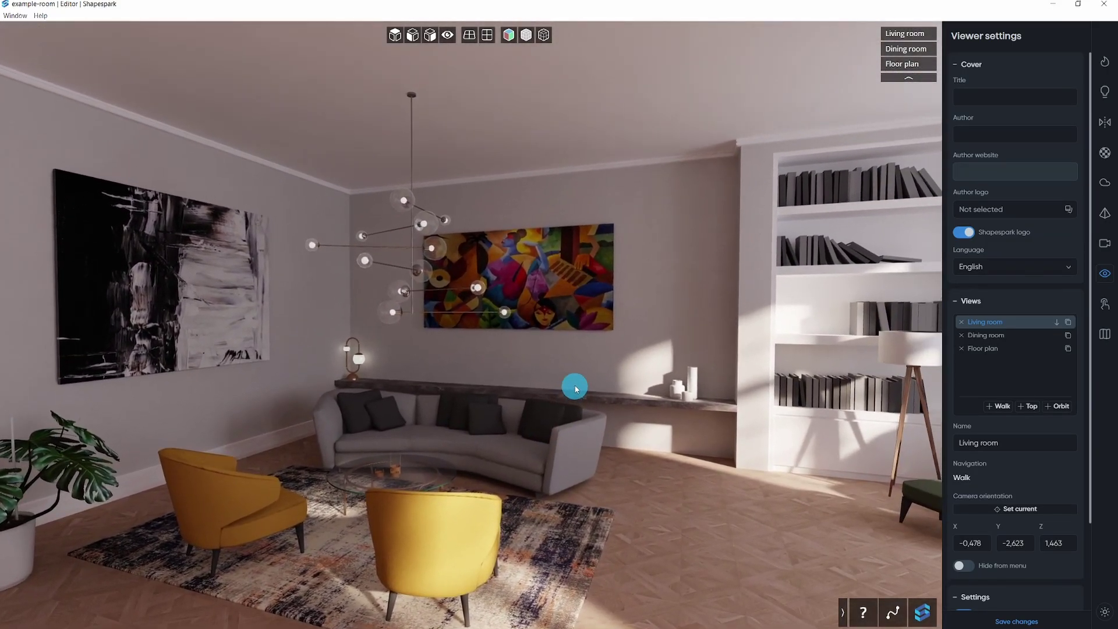
{"action": "left_click", "coordinate": [998, 407]}
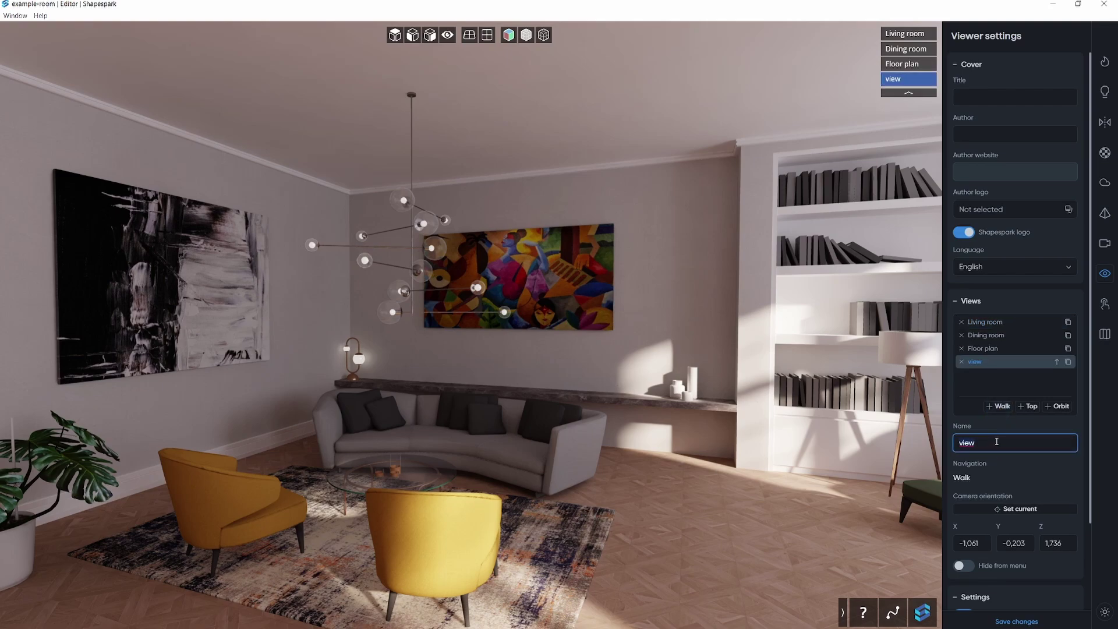
{"action": "left_click", "coordinate": [997, 441]}
{"action": "type", "text": "Living room_02"}
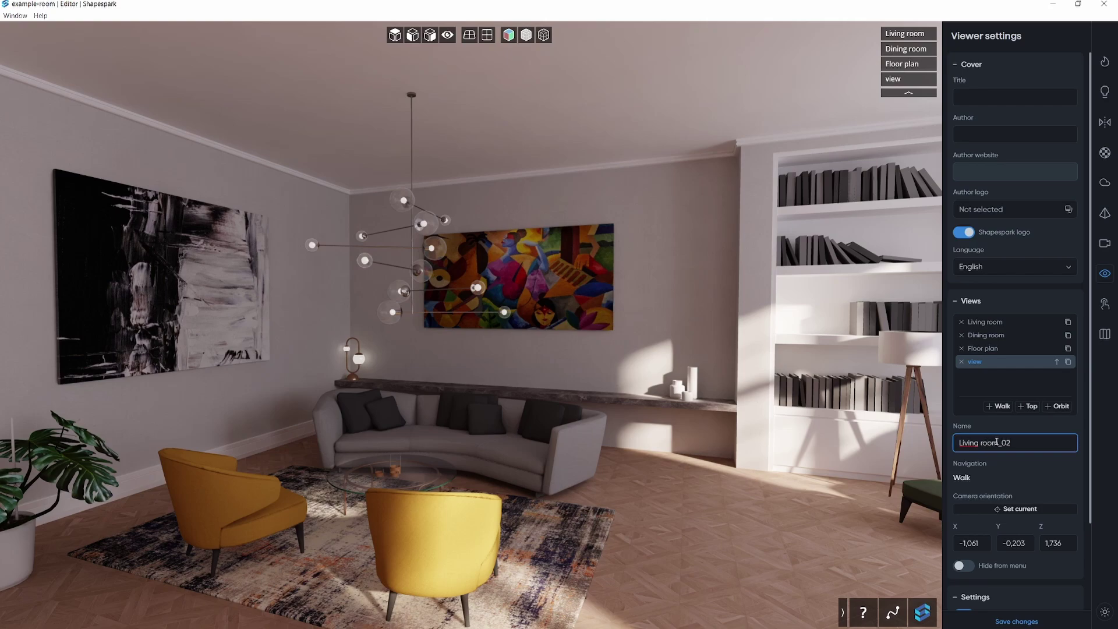
{"action": "key", "text": "Return"}
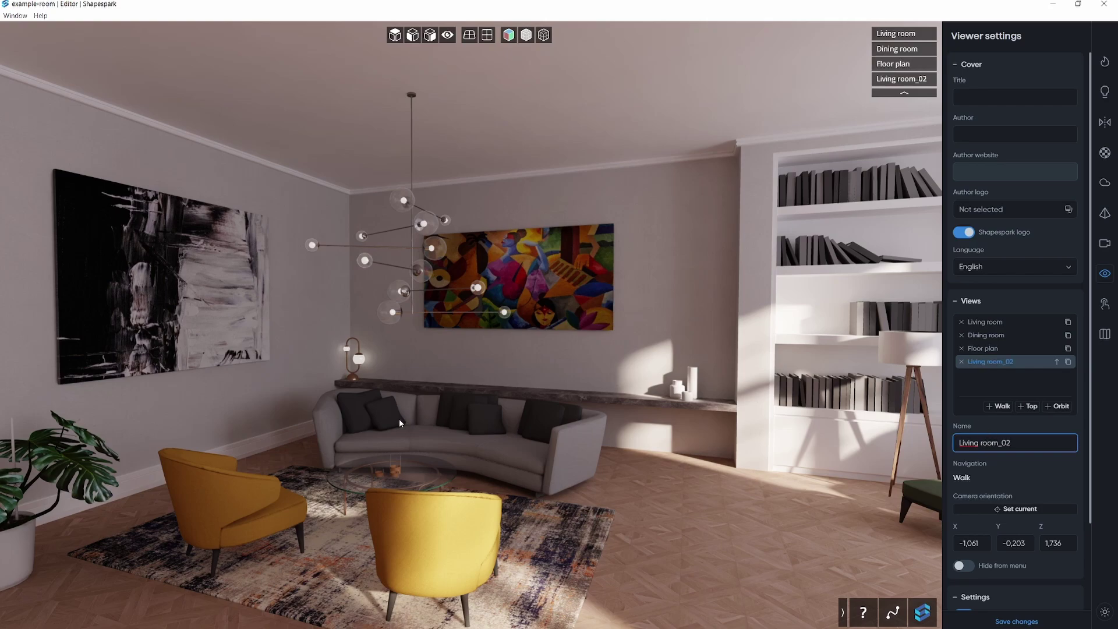
Update the Living room_02 view's camera to face the sofa and bookshelf, from about X -2,703, Y -0,598, Z 1,736.
{"action": "left_click_drag", "start_coordinate": [400, 423], "coordinate": [511, 415]}
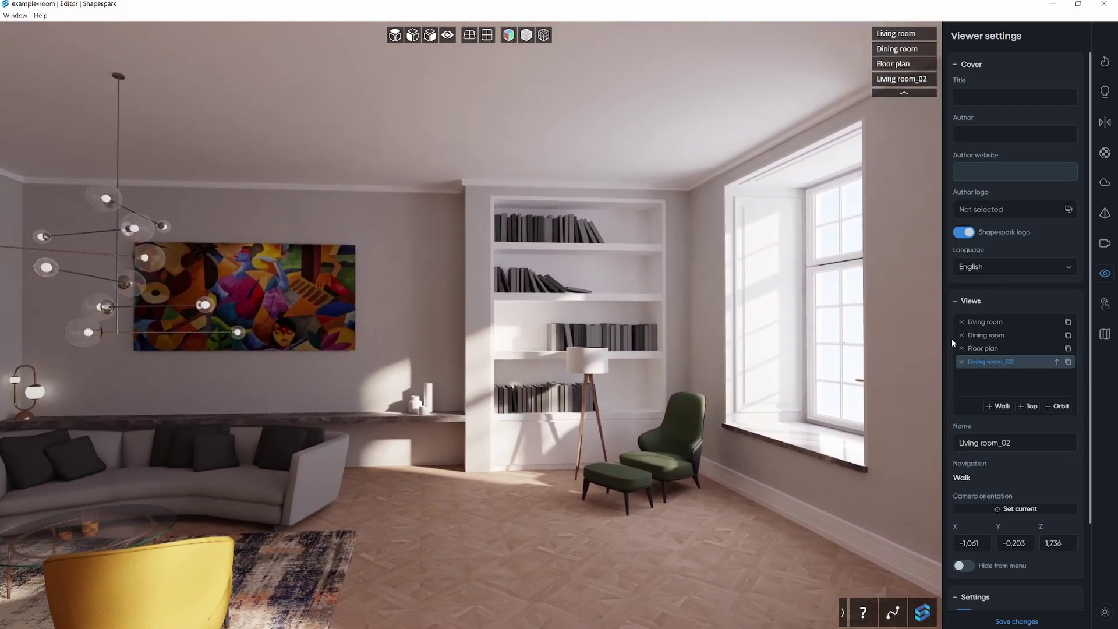
{"action": "left_click", "coordinate": [983, 362]}
{"action": "left_click", "coordinate": [517, 452]}
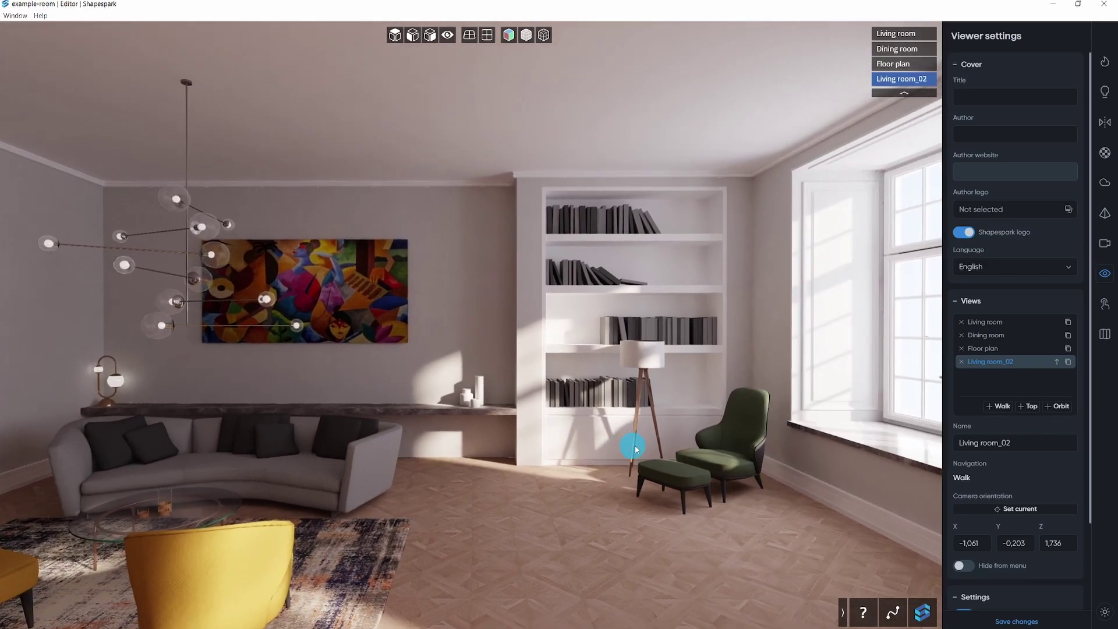
{"action": "key", "text": "a"}
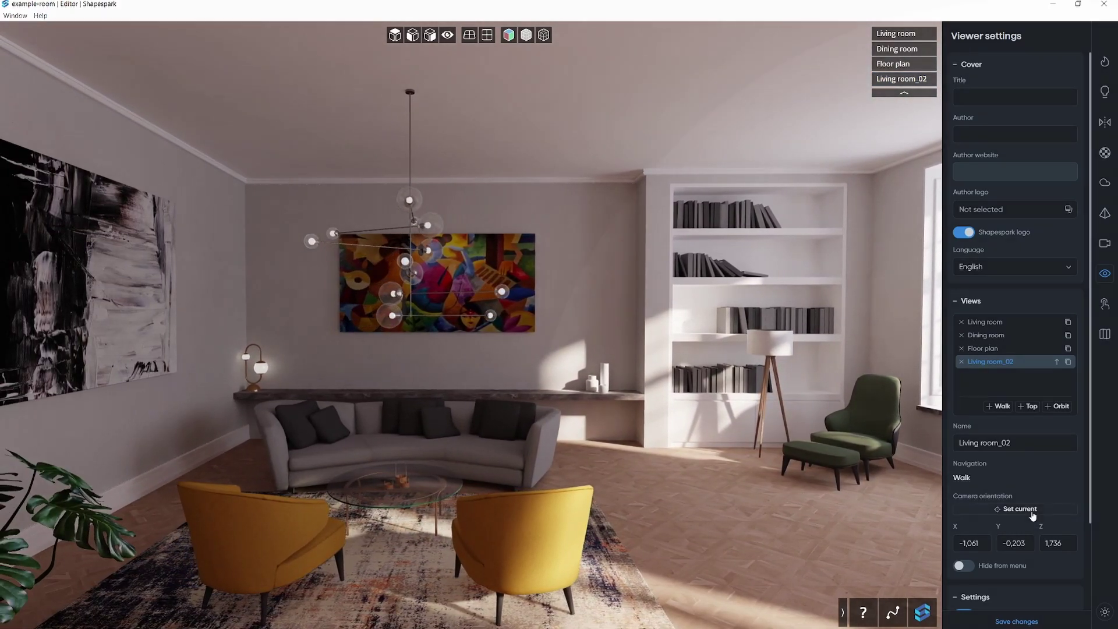
{"action": "left_click", "coordinate": [1031, 512]}
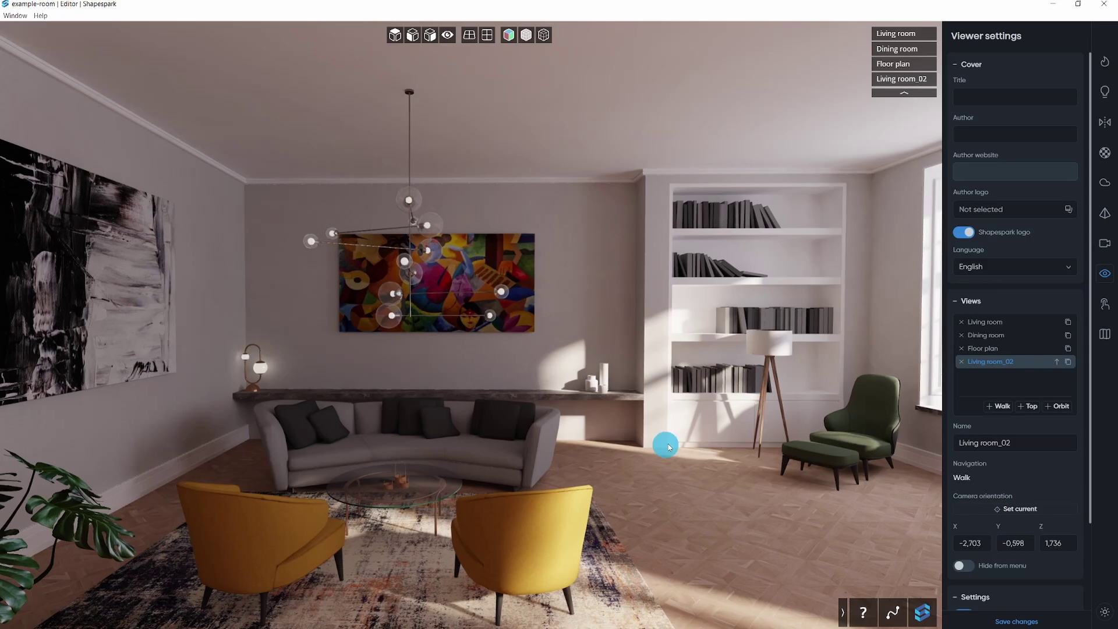
Check the Living room and Dining room views, return to Living room, and save the scene's changes.
{"action": "left_click_drag", "start_coordinate": [719, 445], "coordinate": [639, 441]}
{"action": "left_click", "coordinate": [896, 34]}
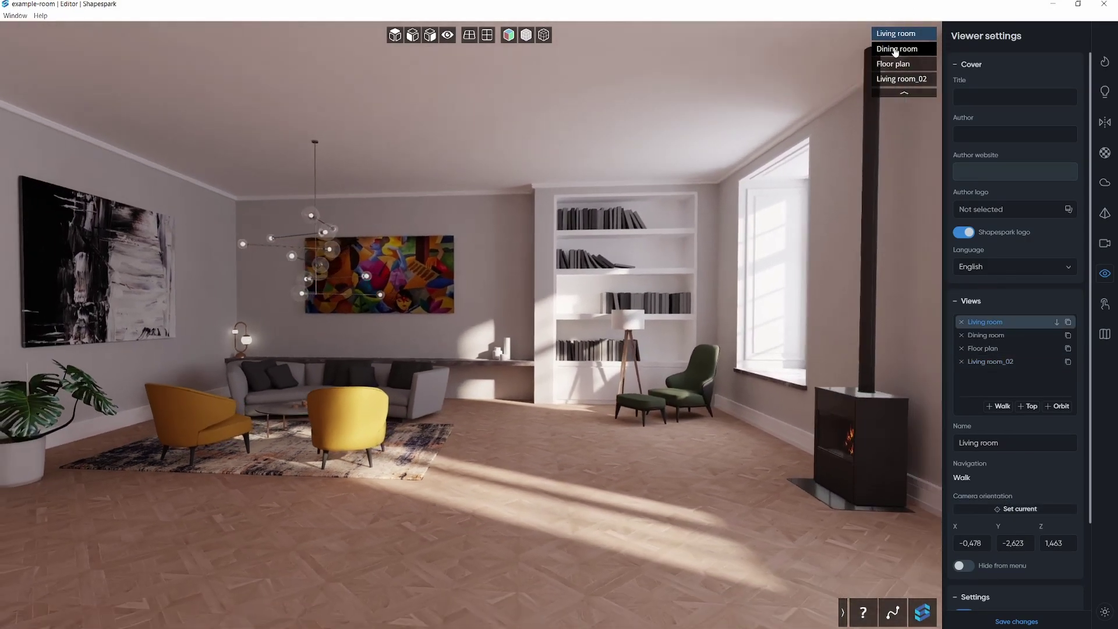
{"action": "left_click", "coordinate": [895, 50]}
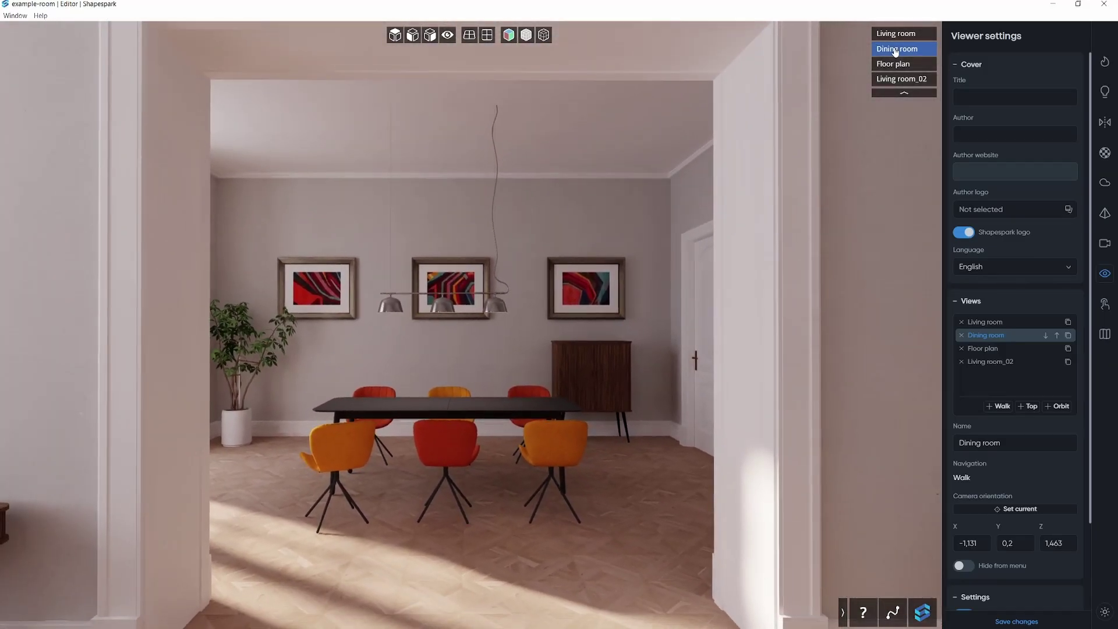
{"action": "left_click", "coordinate": [897, 37]}
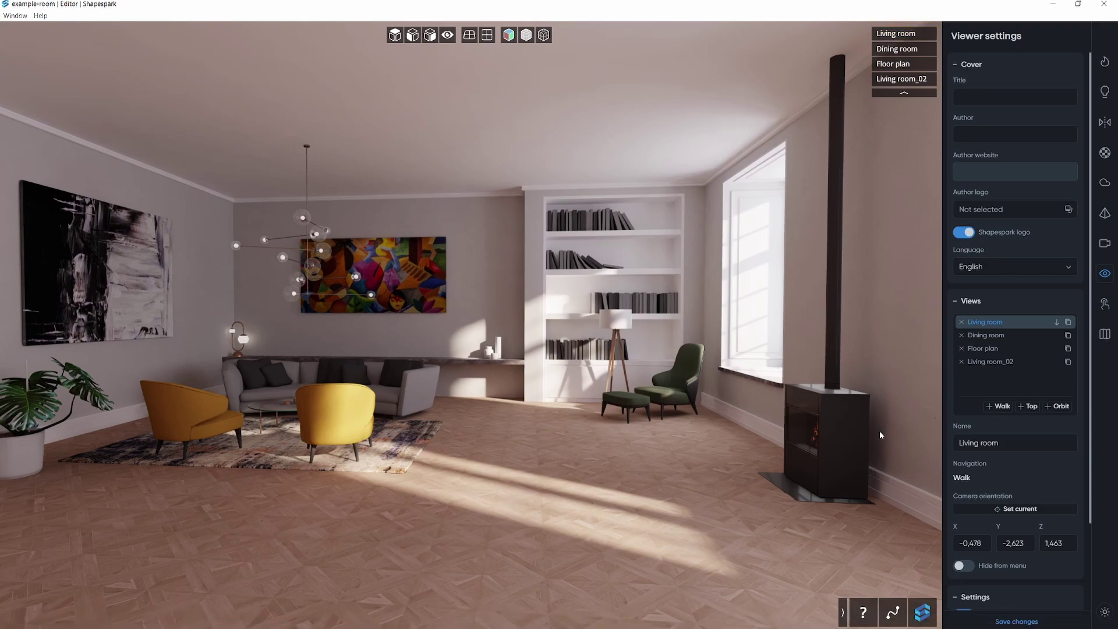
{"action": "left_click", "coordinate": [1009, 622]}
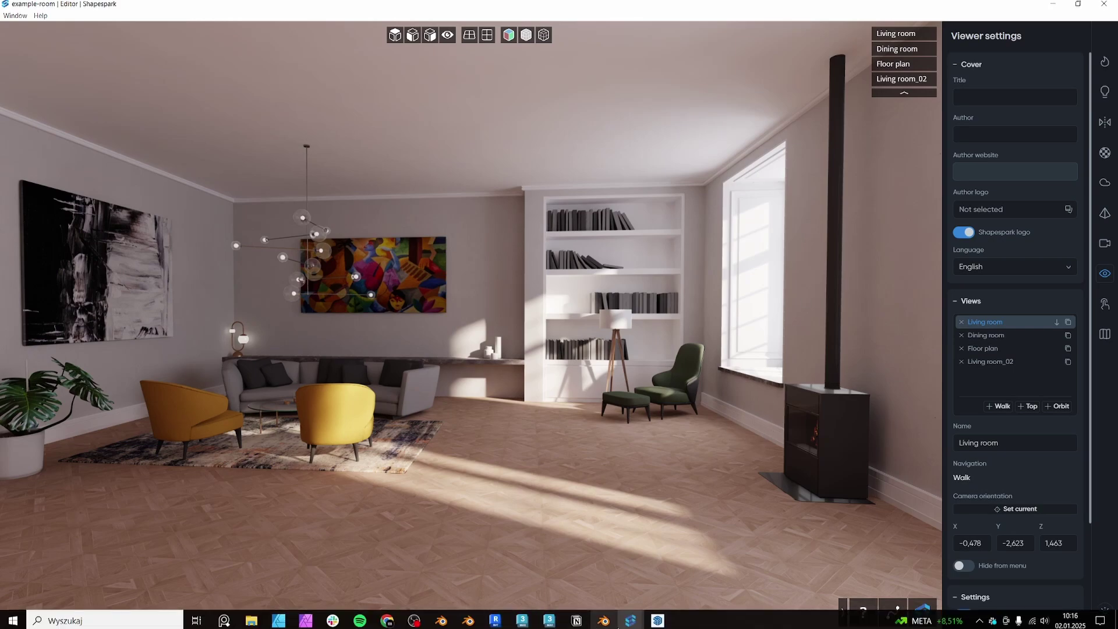
Switch to the Shapespark scenes overview, upload the example-room scene, and open the published scene in the browser.
{"action": "mouse_move", "coordinate": [620, 625]}
{"action": "left_click", "coordinate": [452, 568]}
{"action": "left_click", "coordinate": [567, 141]}
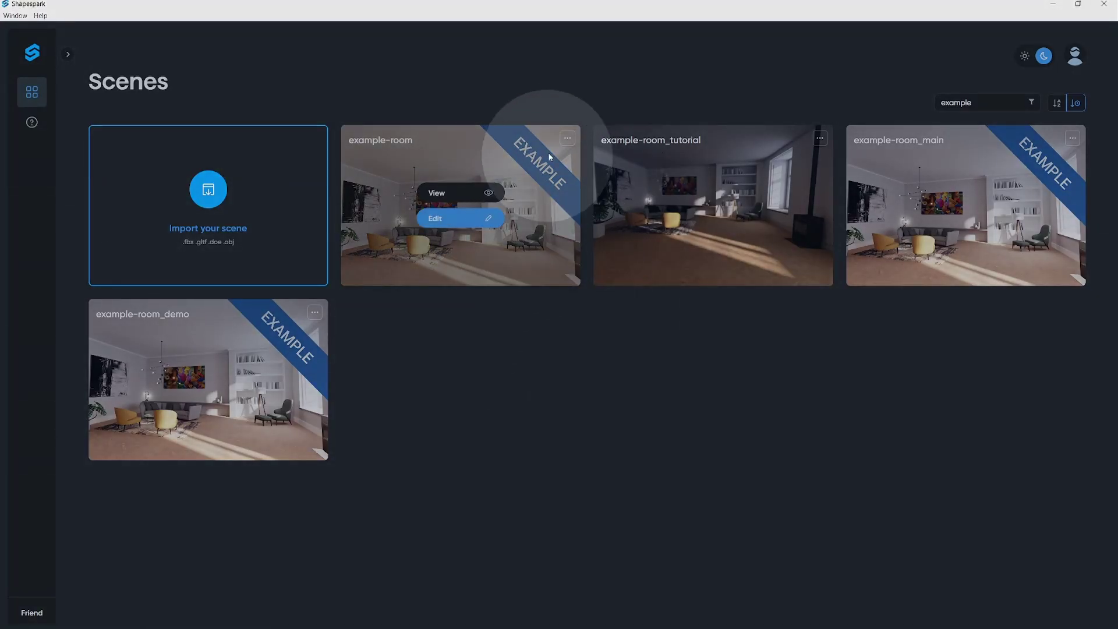
{"action": "left_click", "coordinate": [530, 172]}
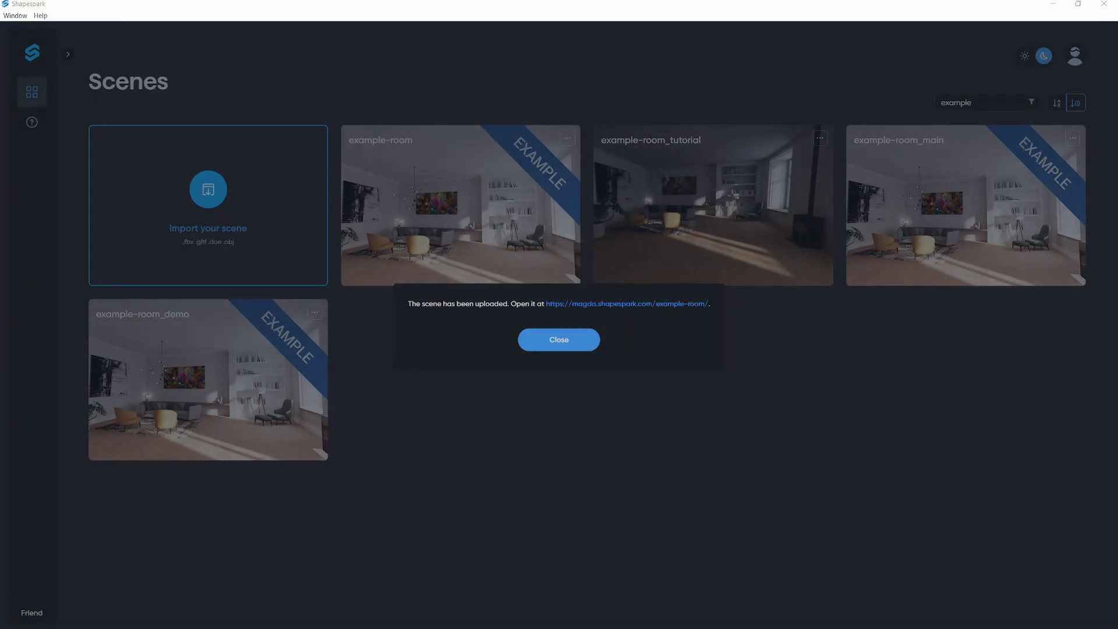
{"action": "left_click_drag", "start_coordinate": [0, 85], "coordinate": [608, 2]}
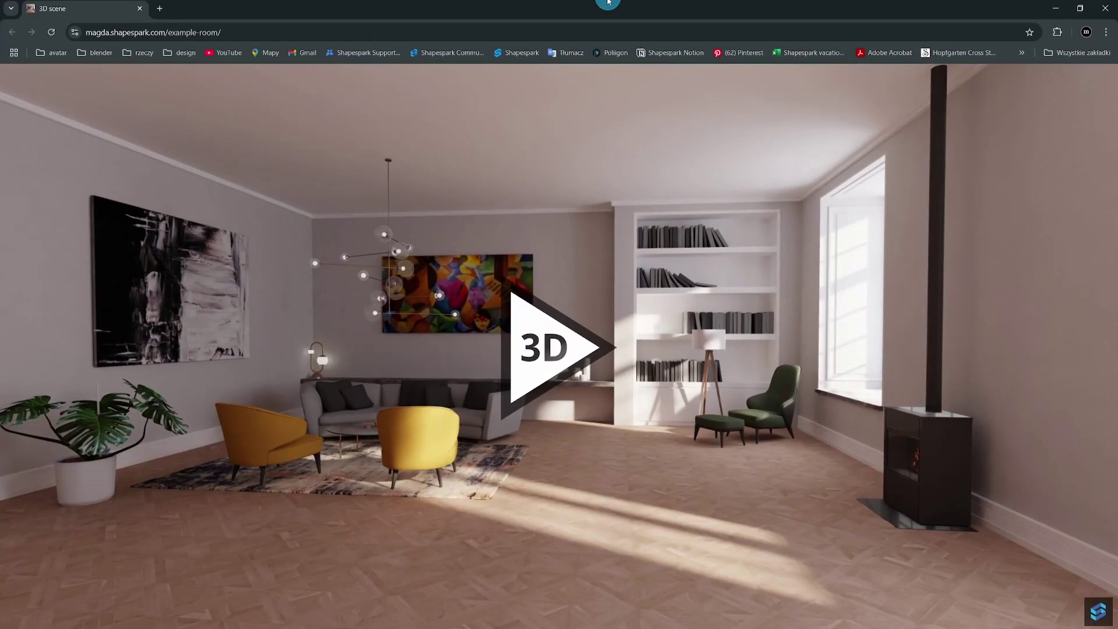
Start the published 3D scene and walk through the living room toward the fireplace stove and bookshelf.
{"action": "left_click", "coordinate": [536, 355]}
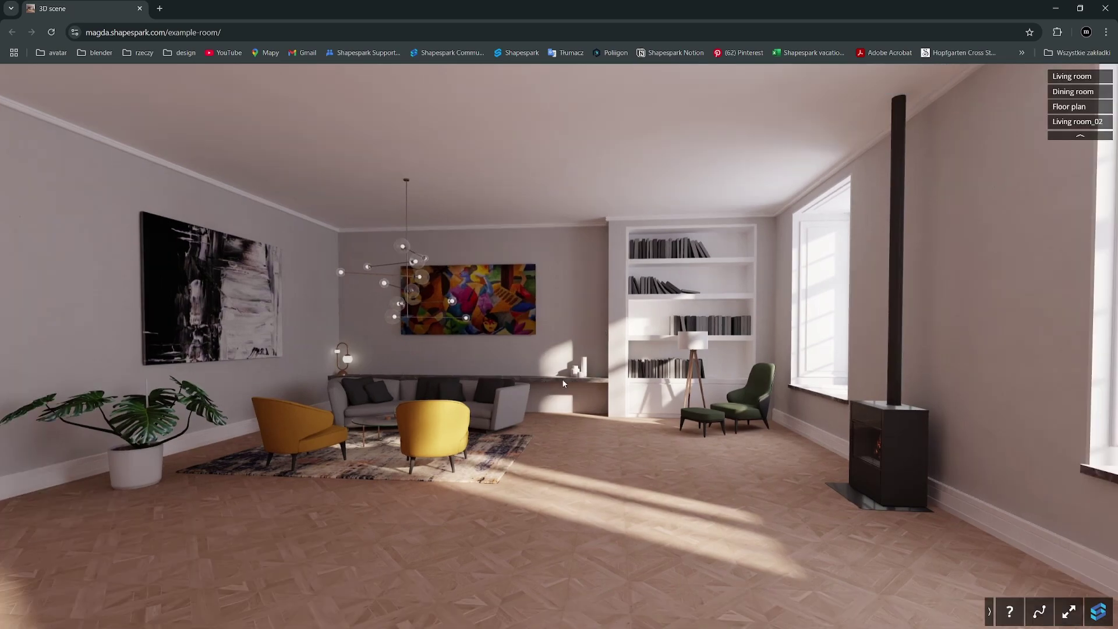
{"action": "left_click_drag", "start_coordinate": [562, 379], "coordinate": [685, 376]}
{"action": "key", "text": "w"}
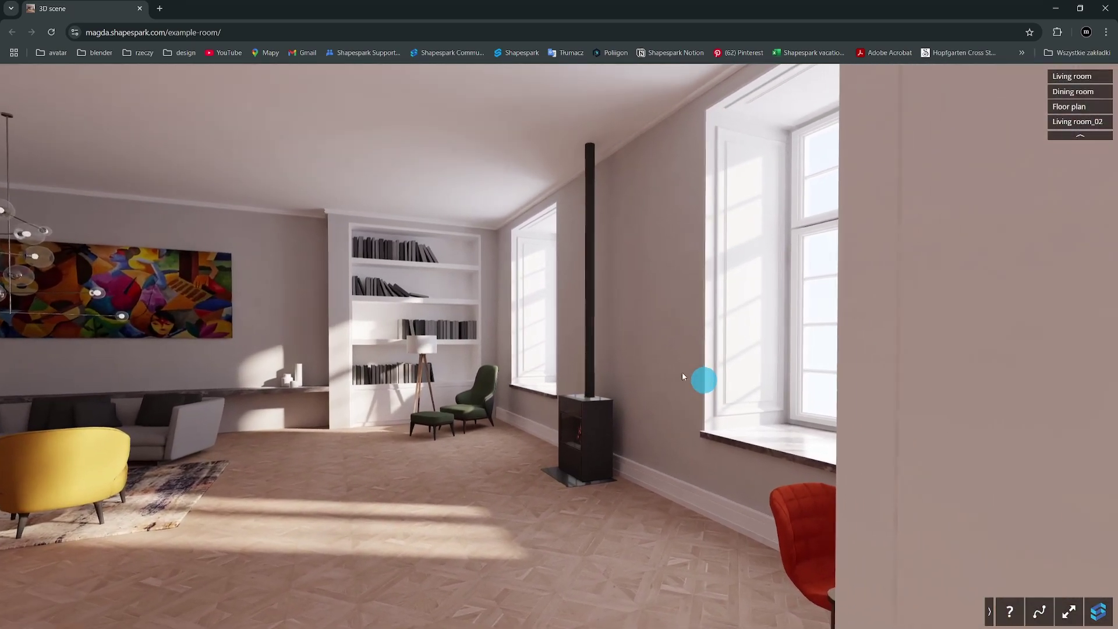
{"action": "key", "text": "w"}
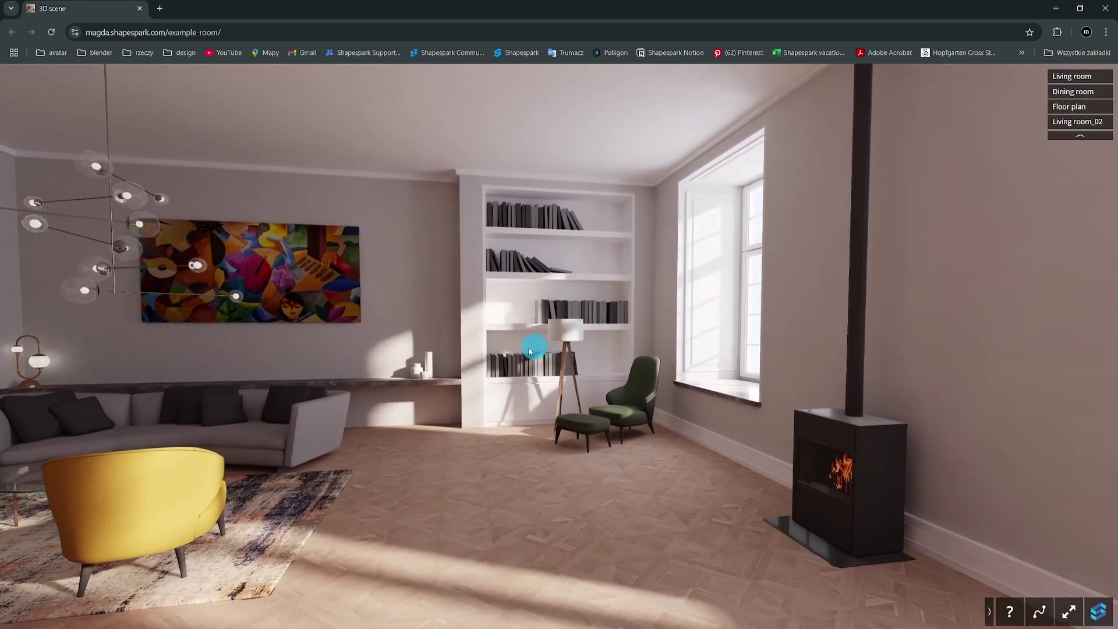